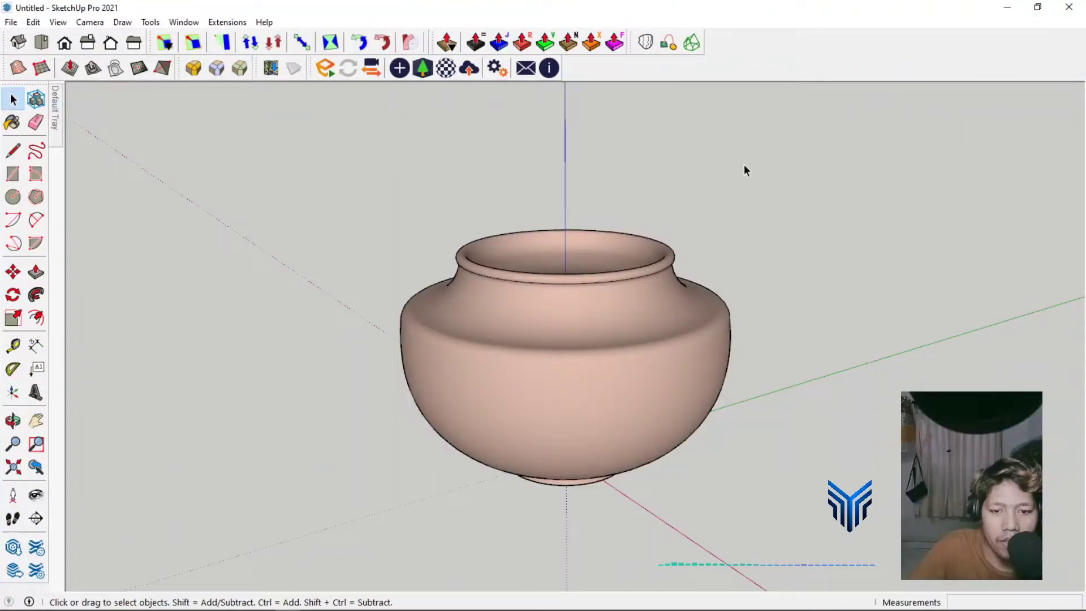
Select the finished clay pot and delete it, leaving only the axes.
scroll(609, 292, "down", 3)
scroll(602, 286, "up", 4)
scroll(585, 266, "down", 5)
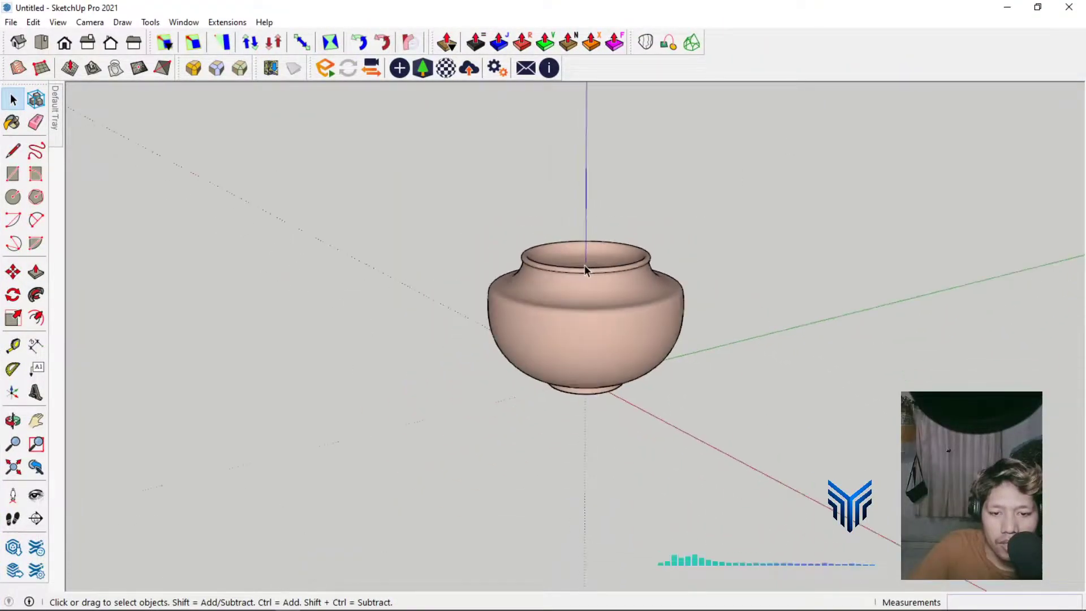
mouse_move(586, 270)
middle_mouse_down()
mouse_move(633, 487)
mouse_move(651, 96)
mouse_move(628, 376)
middle_mouse_up()
scroll(568, 318, "up", 3)
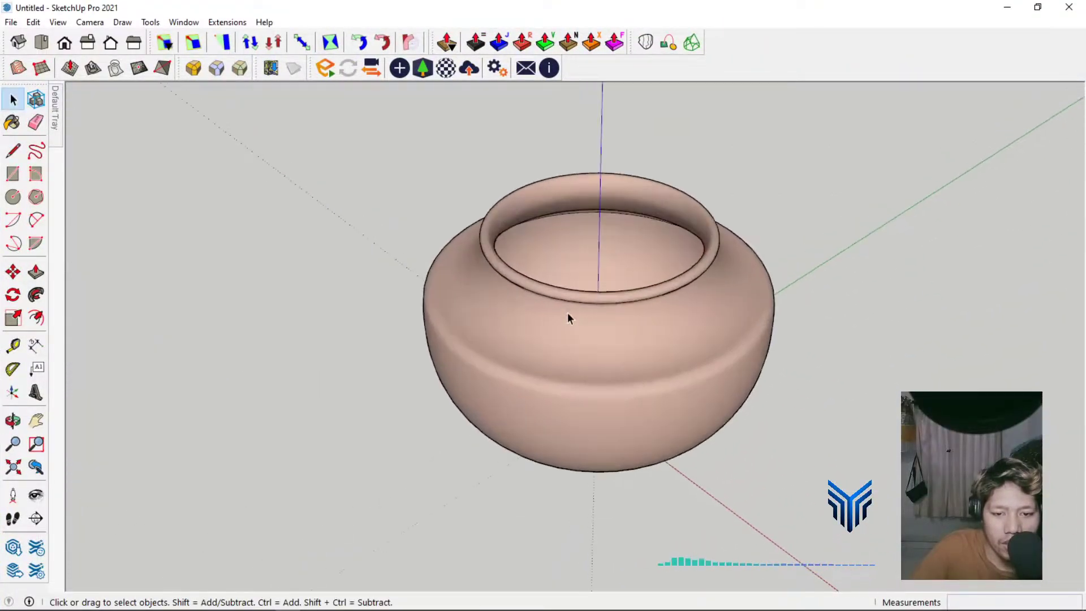
left_click(567, 308)
scroll(571, 294, "down", 2)
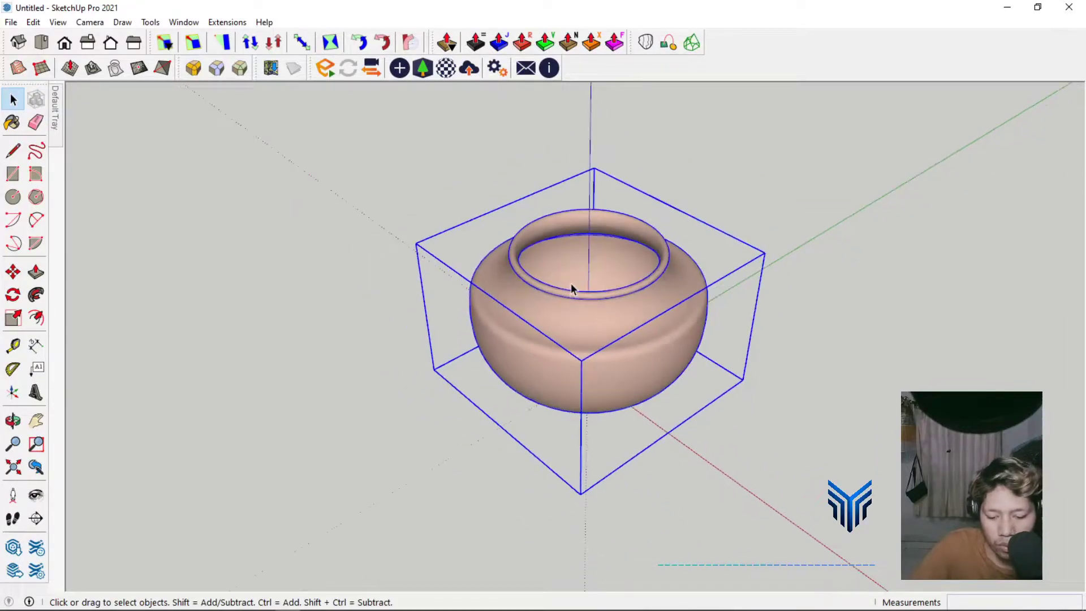
key("Delete")
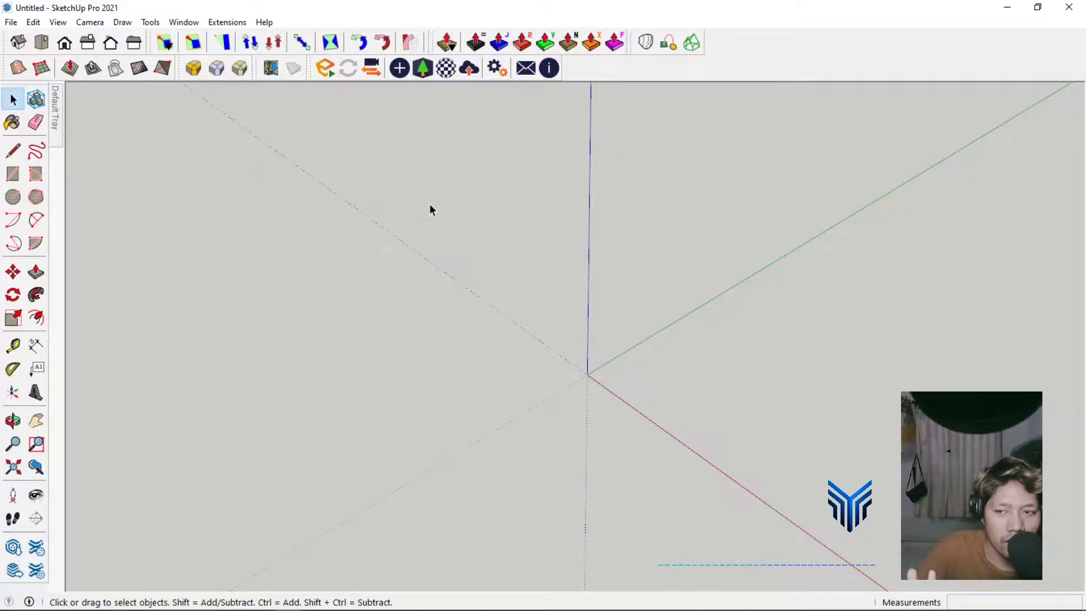
Activate the Circle tool with Sides set to 50.
left_click(13, 197)
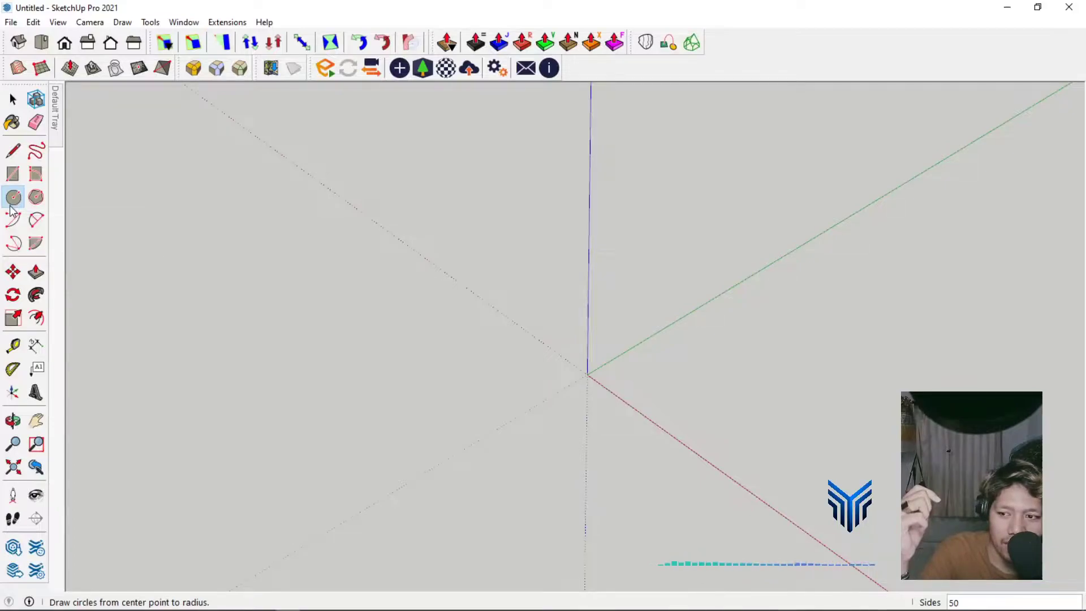
Draw a 2000 mm radius circle face centred on the origin.
scroll(641, 369, "up", 2)
scroll(565, 362, "up", 2)
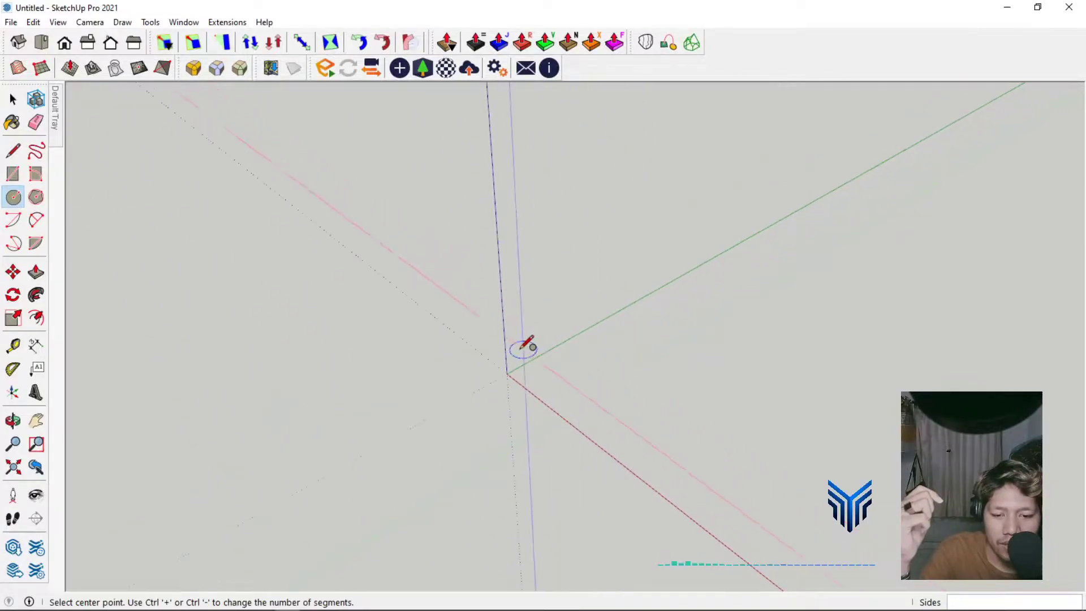
left_click(507, 370)
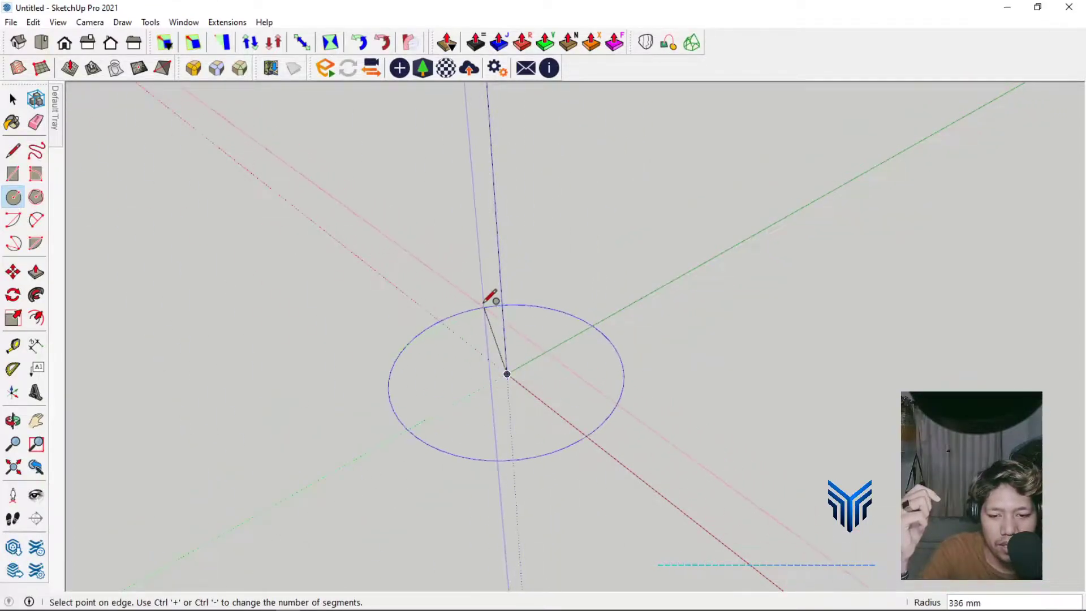
scroll(490, 296, "down", 1)
scroll(497, 303, "down", 1)
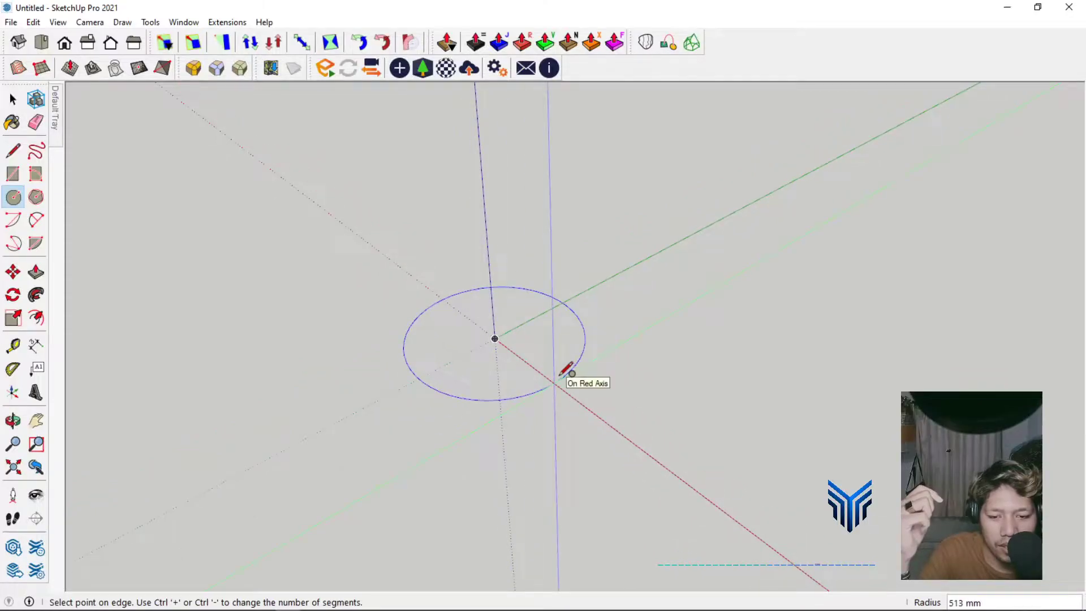
scroll(566, 370, "up", 2)
type("2000")
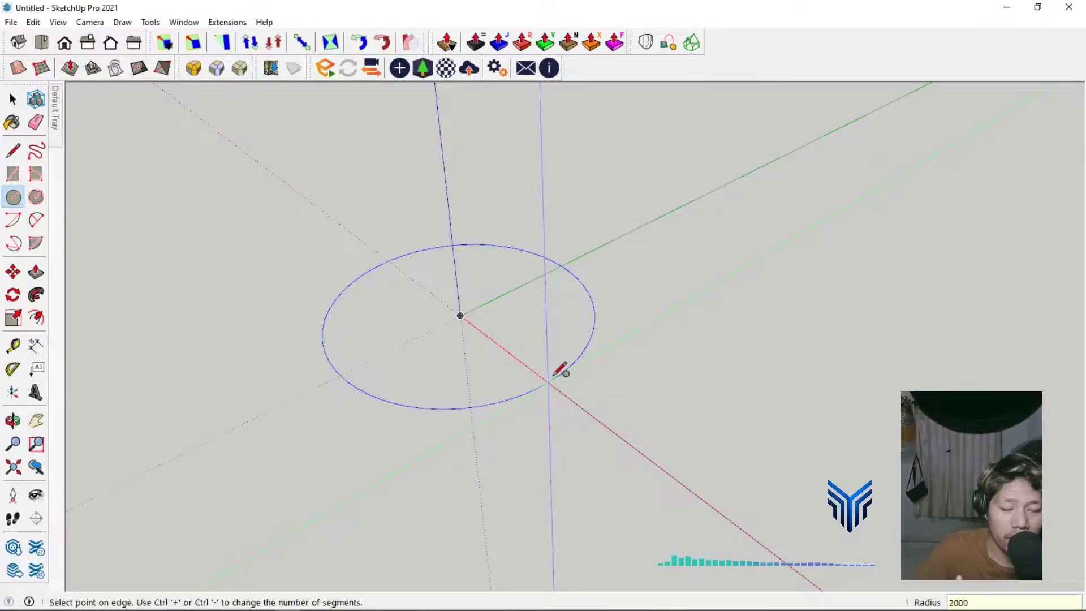
key("Return")
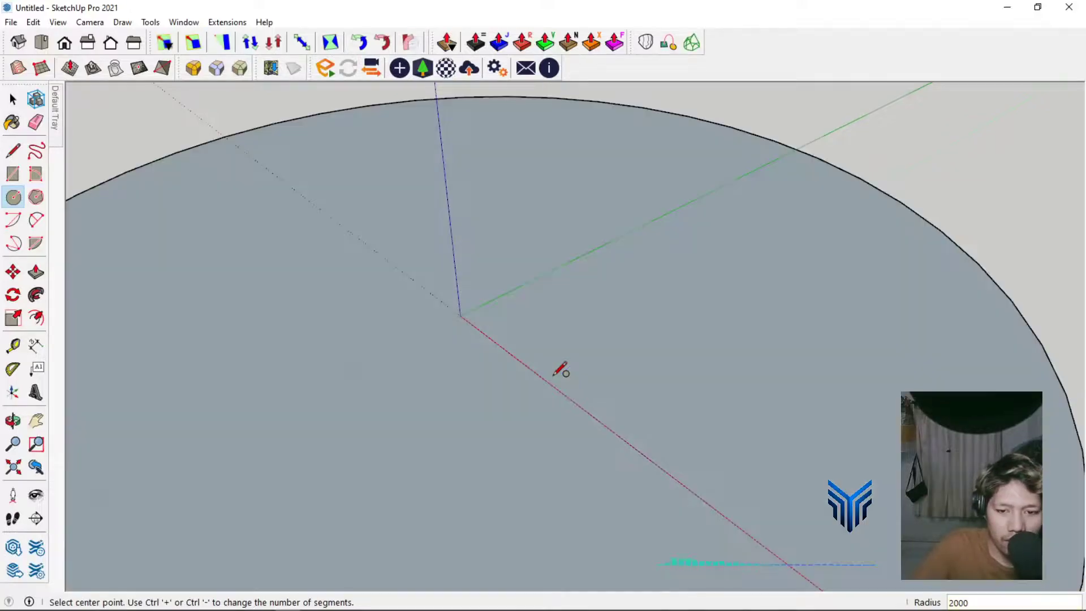
scroll(555, 268, "down", 6)
scroll(526, 260, "up", 3)
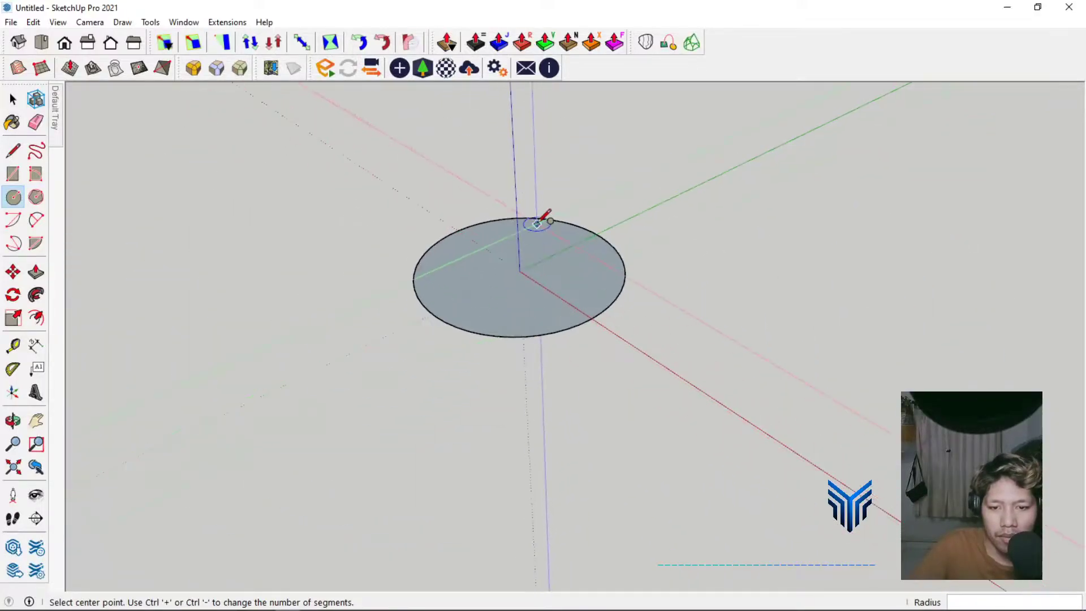
scroll(442, 283, "up", 1)
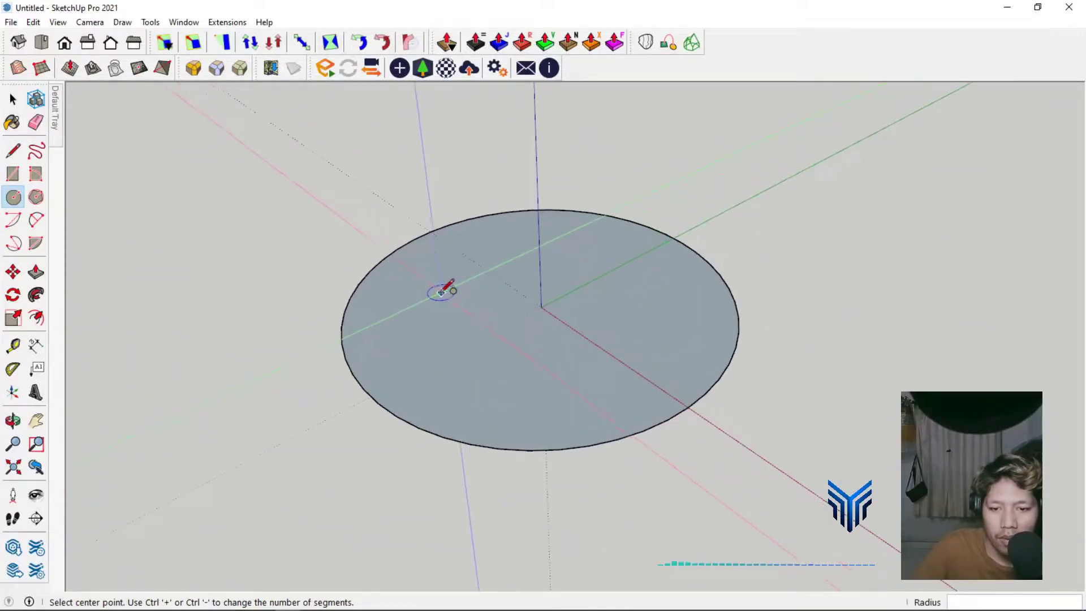
Draw a vertical edge from the origin up the blue axis.
left_click(15, 154)
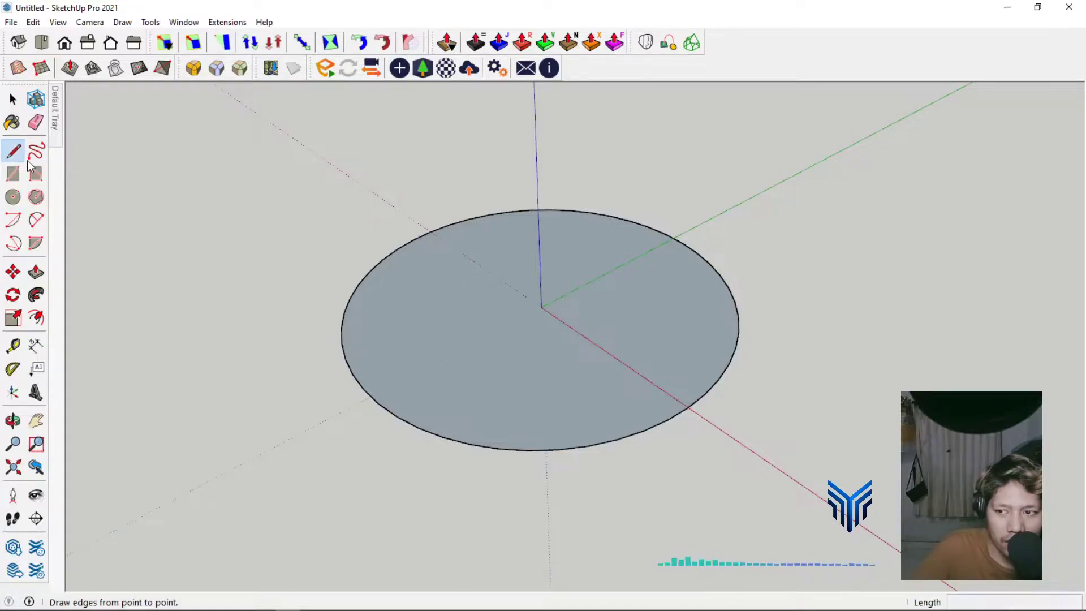
left_click(541, 308)
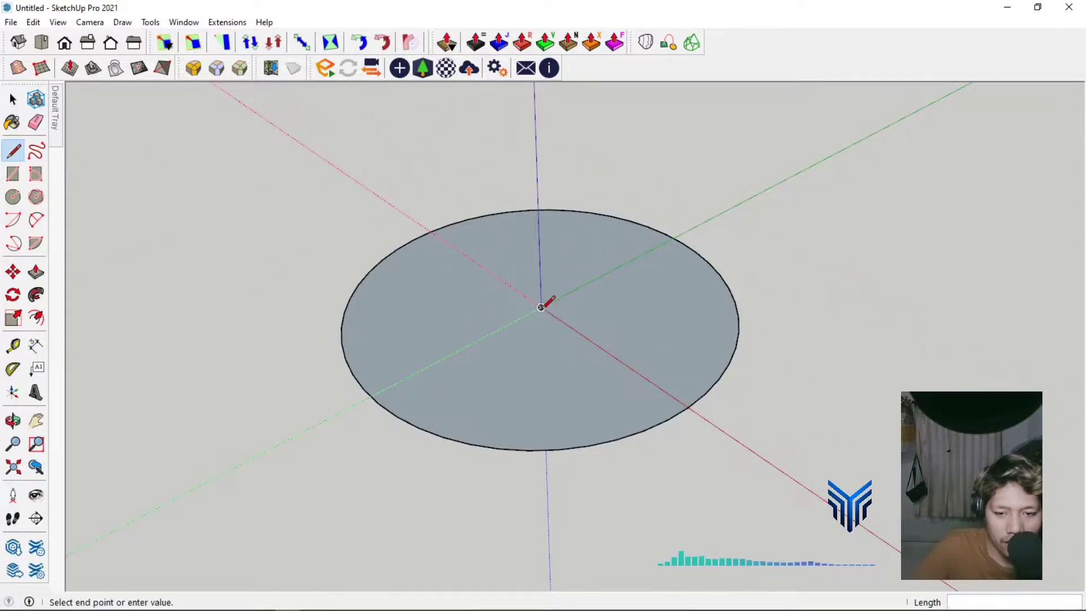
scroll(548, 371, "down", 2)
scroll(550, 374, "down", 1)
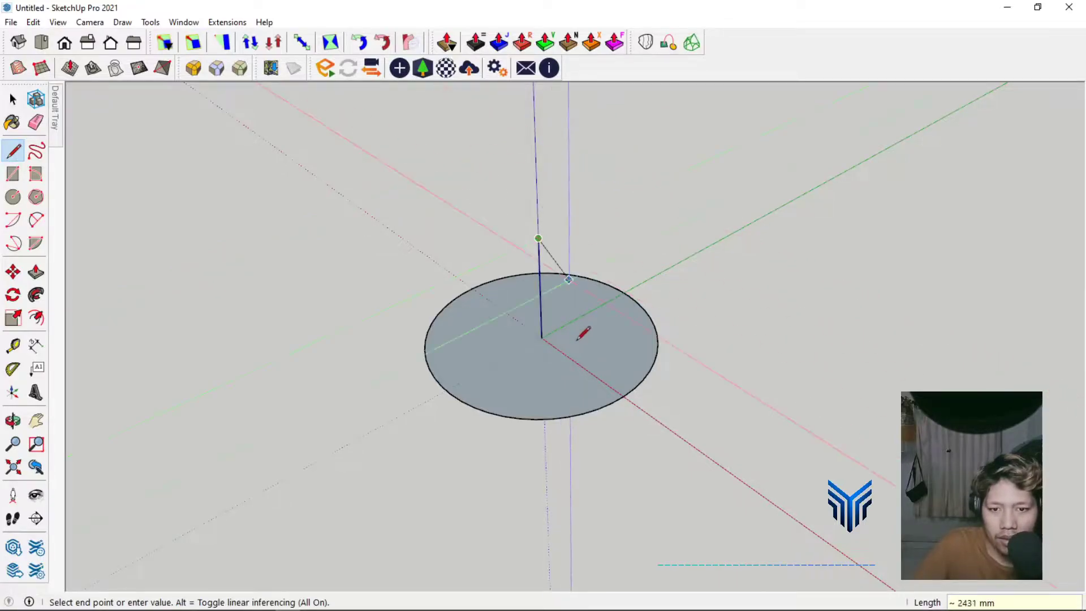
middle_click_drag(582, 332, 747, 197)
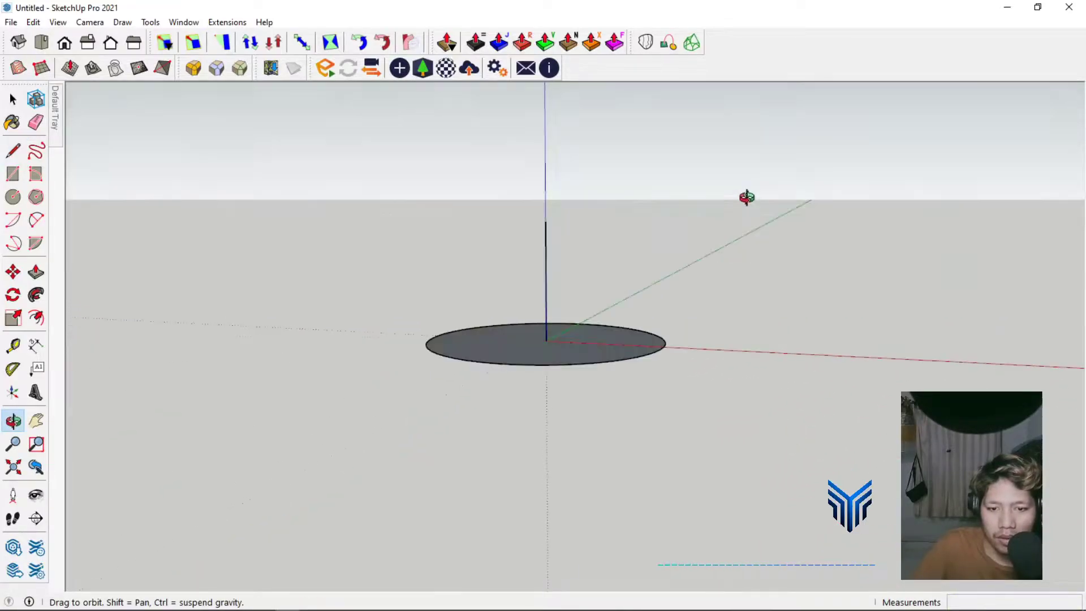
key("l")
left_click(546, 230)
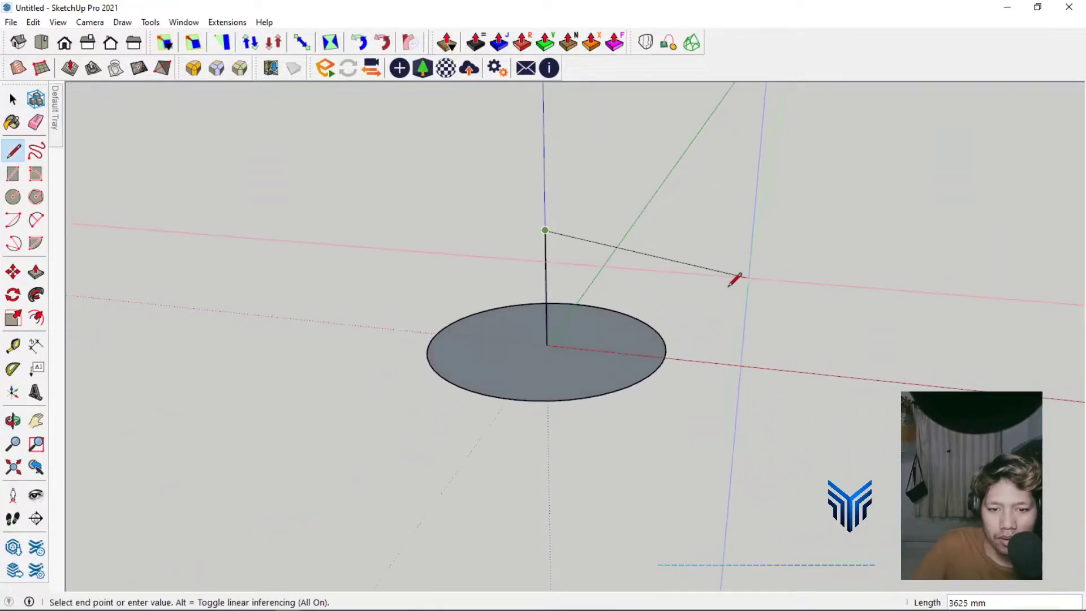
Close the rectangle with a 2000 mm red-axis edge, a drop to the circle's rim, and a return to centre.
mouse_move(735, 279)
middle_mouse_down()
mouse_move(600, 287)
mouse_move(605, 328)
middle_mouse_up()
scroll(605, 328, "up", 2)
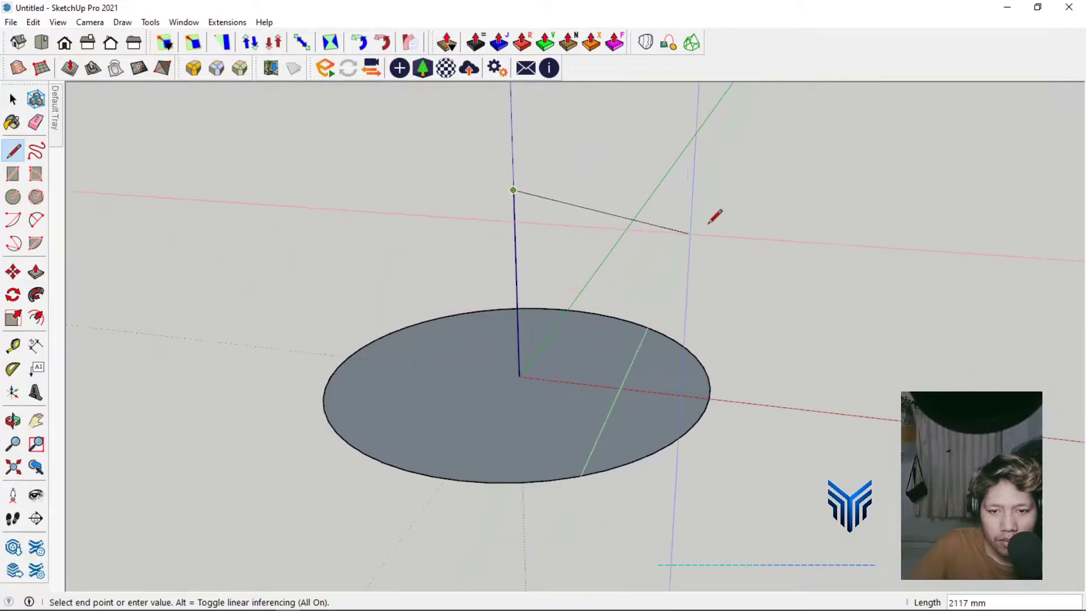
key("shift")
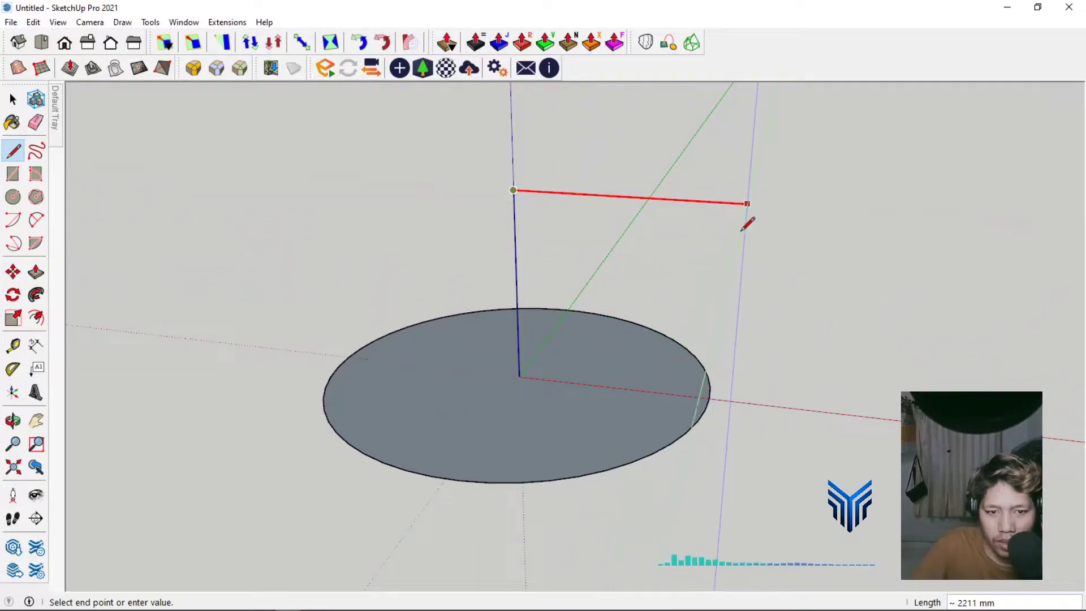
type("2000")
left_click(709, 398)
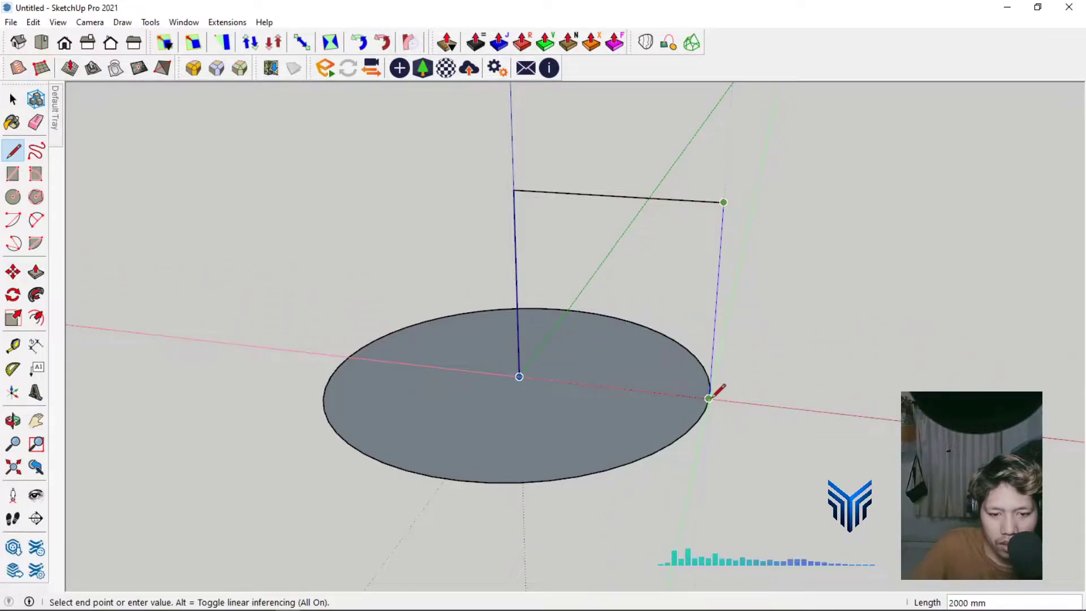
left_click(709, 397)
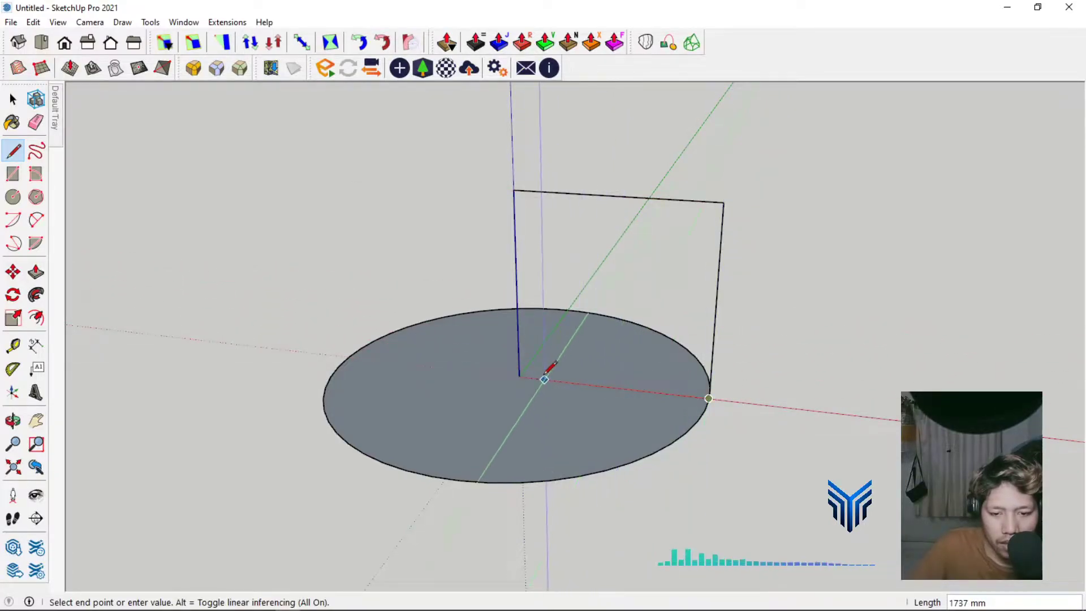
left_click(519, 376)
mouse_move(628, 325)
middle_mouse_down()
mouse_move(337, 449)
mouse_move(745, 289)
mouse_move(639, 397)
middle_mouse_up()
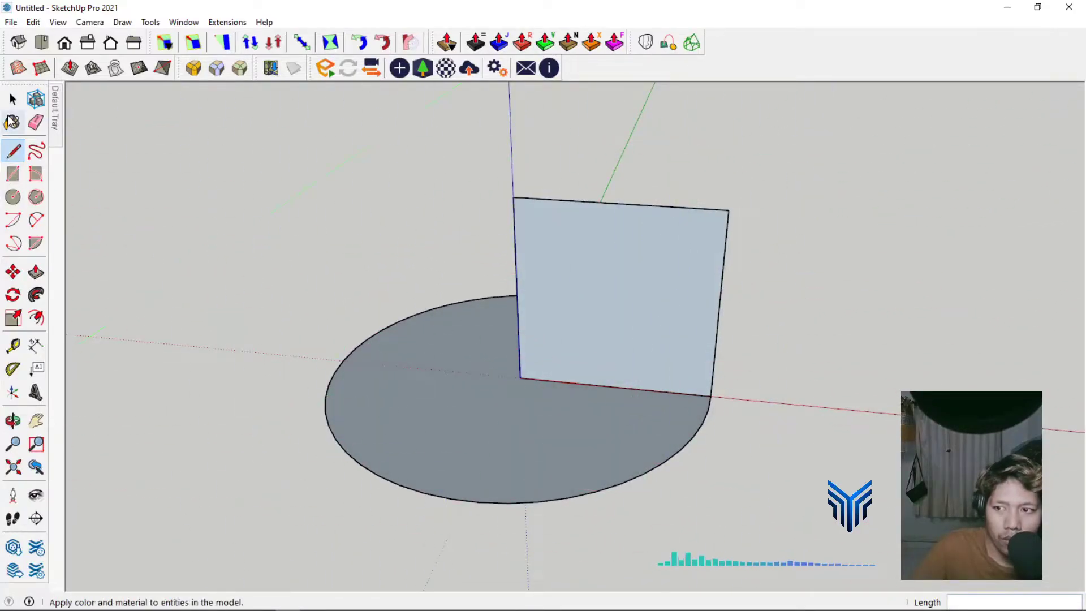
left_click(12, 99)
scroll(554, 351, "down", 2)
scroll(555, 352, "up", 3)
Draw a short vertical line up from the face's bottom edge, slightly out from the origin.
mouse_move(560, 415)
middle_mouse_down()
mouse_move(591, 222)
mouse_move(534, 395)
middle_mouse_up()
scroll(534, 395, "up", 1)
scroll(545, 314, "down", 1)
scroll(539, 395, "up", 3)
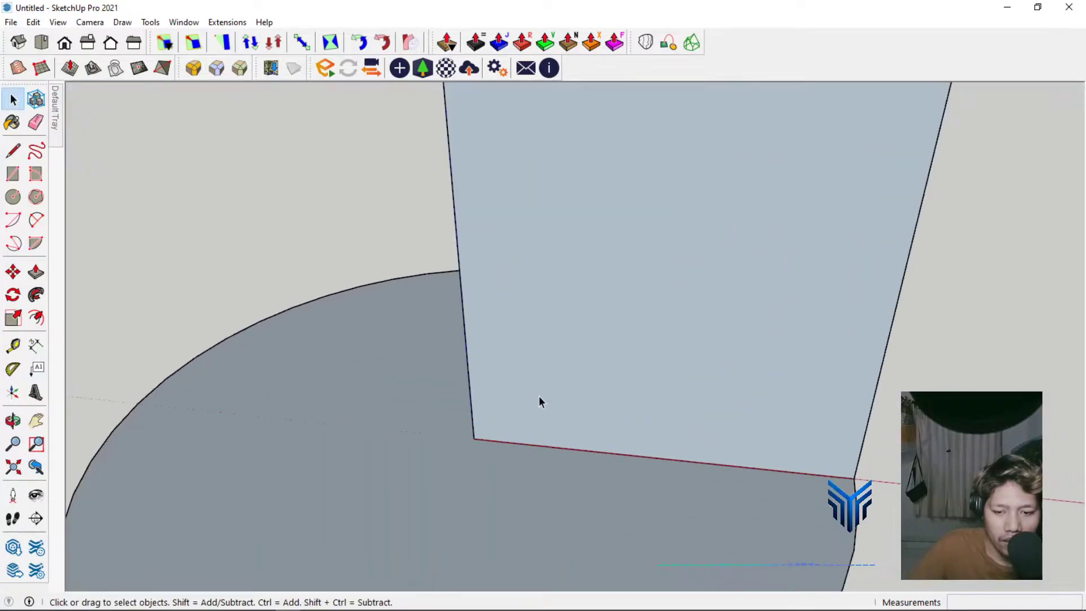
scroll(538, 396, "down", 3)
scroll(525, 396, "up", 3)
scroll(502, 429, "up", 1)
scroll(337, 388, "down", 1)
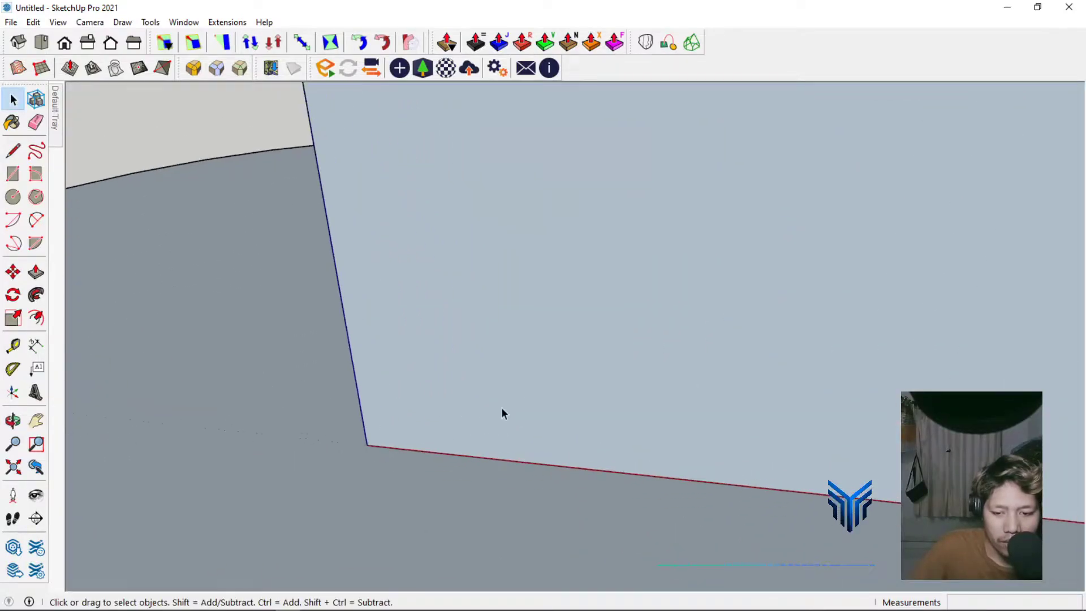
scroll(502, 413, "up", 1)
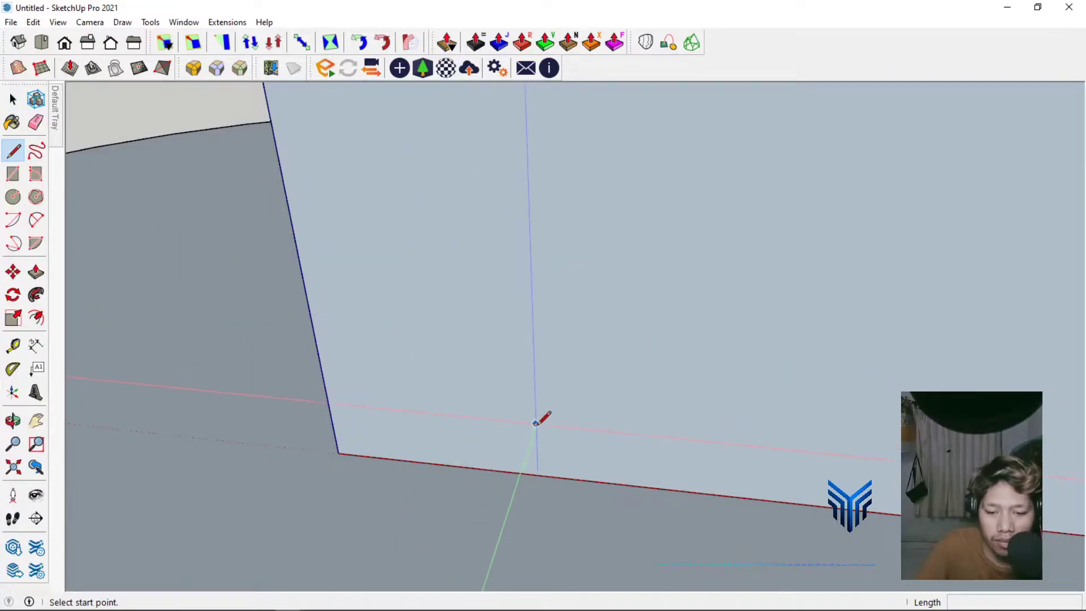
left_click(540, 476)
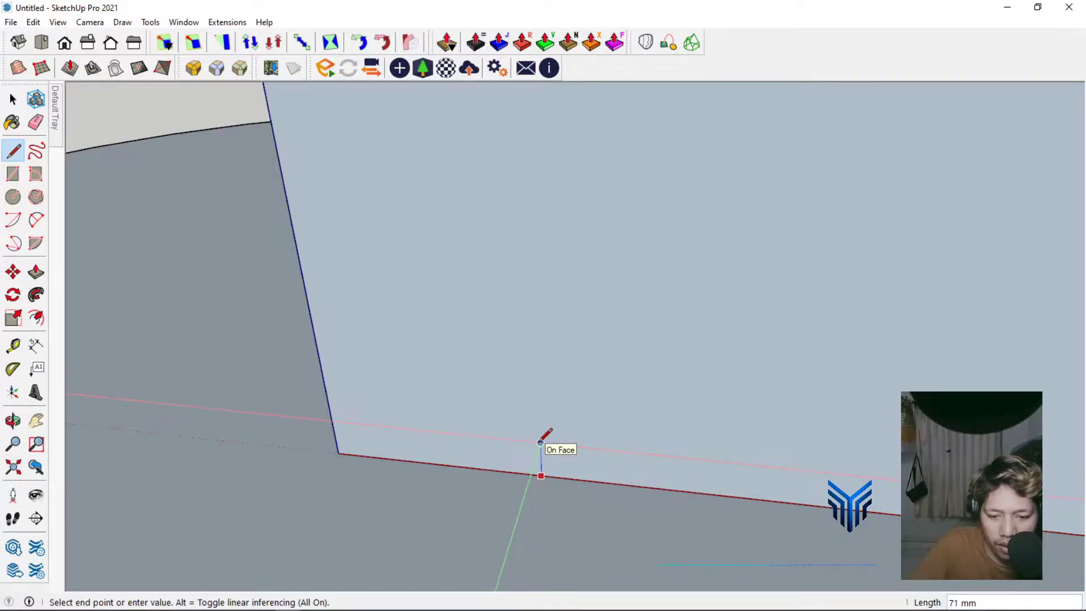
scroll(519, 385, "down", 2)
scroll(518, 396, "down", 3)
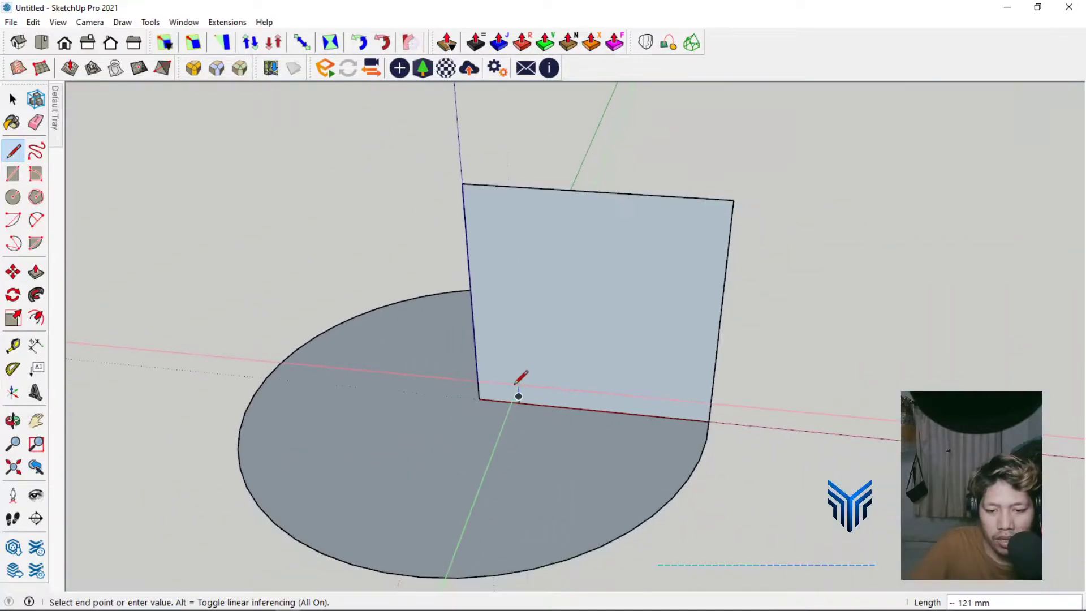
scroll(516, 384, "up", 3)
scroll(517, 386, "up", 1)
scroll(520, 389, "up", 2)
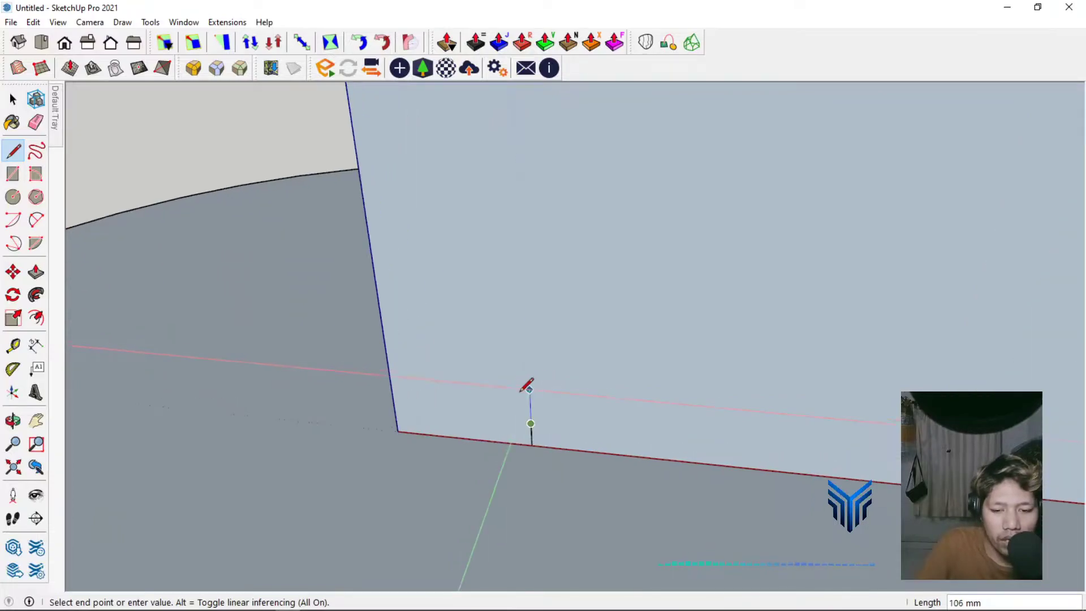
scroll(518, 391, "down", 2)
scroll(519, 387, "down", 3)
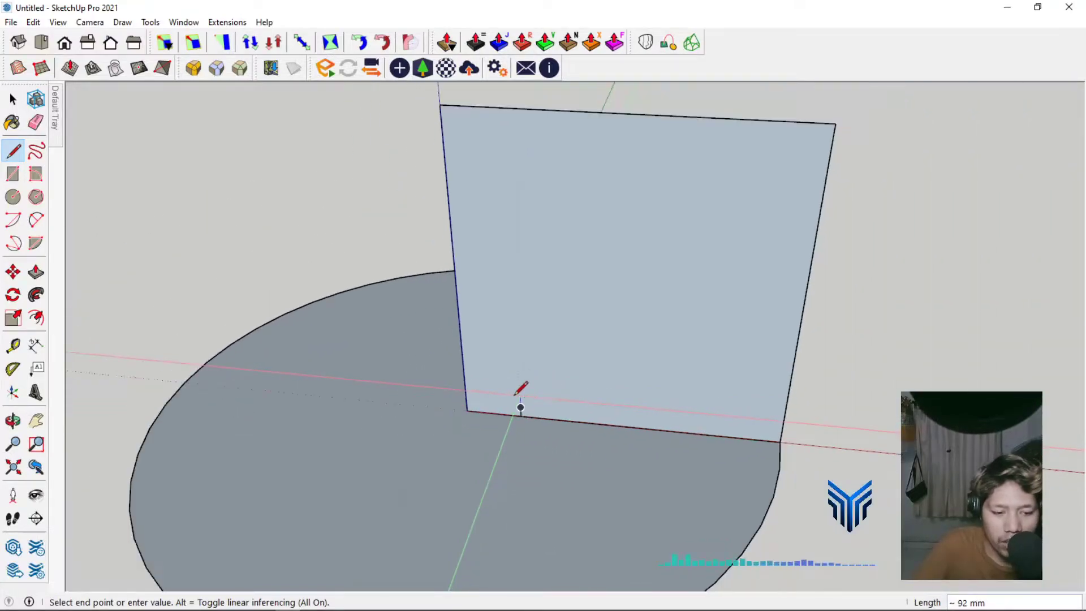
scroll(541, 403, "up", 4)
scroll(543, 400, "down", 1)
scroll(546, 396, "up", 1)
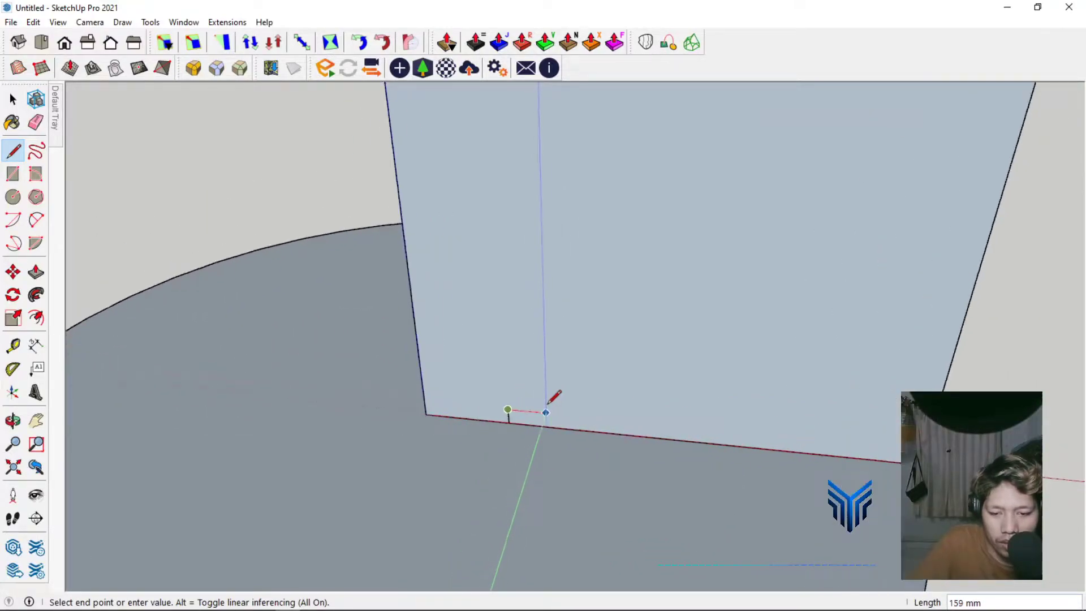
key("Escape")
scroll(509, 425, "up", 2)
scroll(486, 418, "up", 3)
scroll(479, 409, "up", 1)
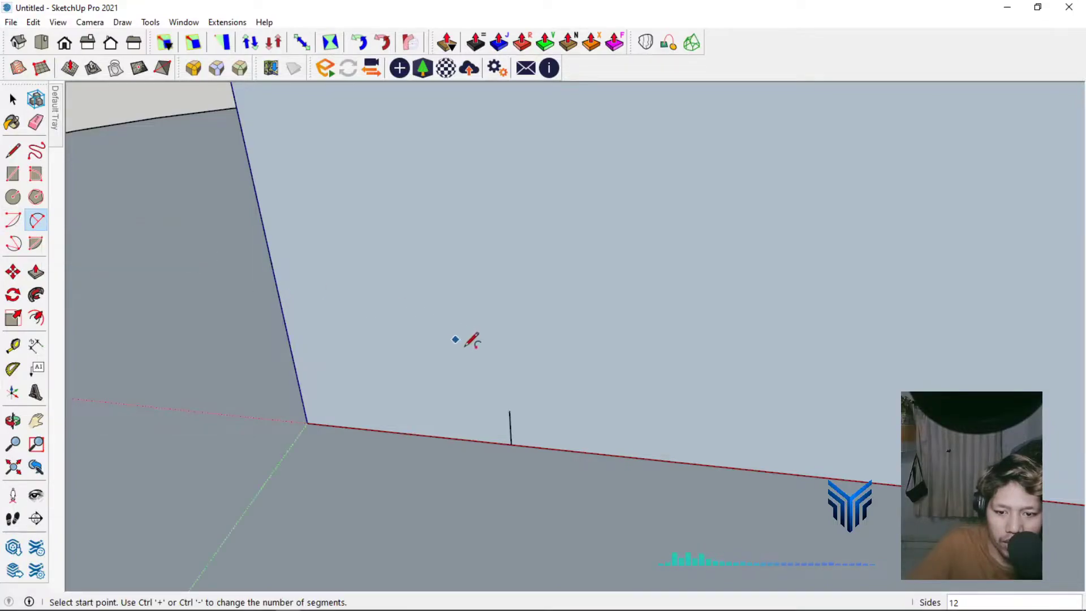
Sketch an initial arc from the top of the short line across the face.
left_click(510, 410)
middle_click_drag(611, 461, 767, 301)
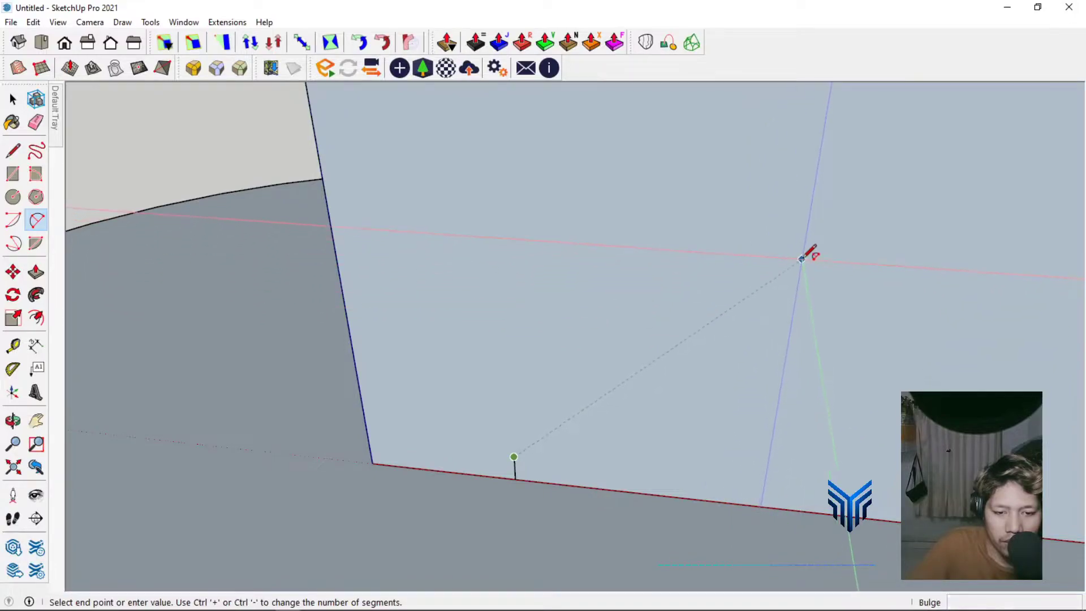
left_click(802, 259)
left_click(818, 300)
scroll(605, 342, "down", 5)
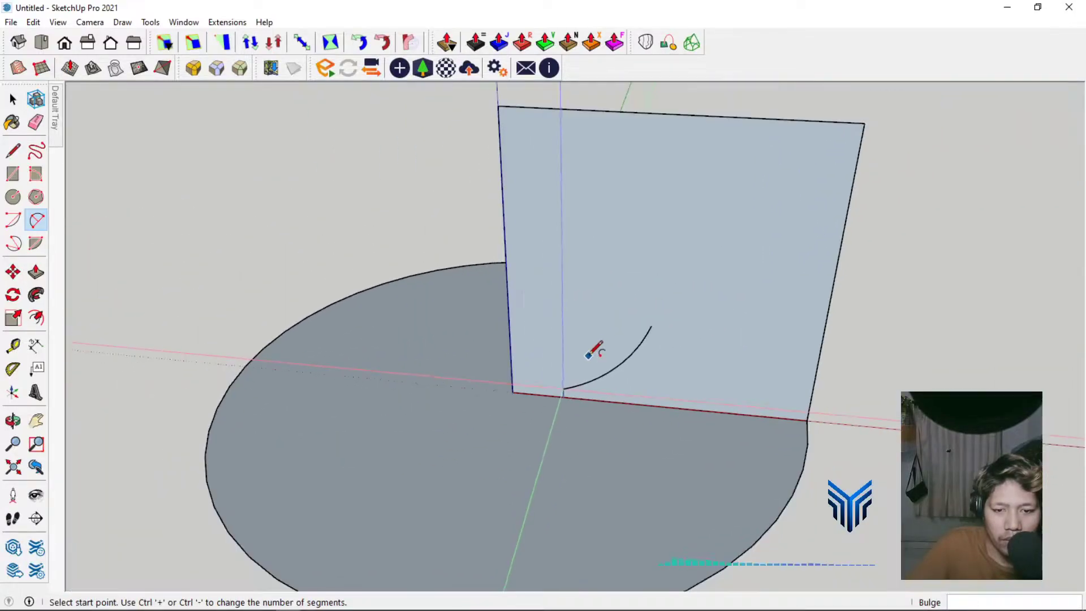
mouse_move(588, 357)
middle_mouse_down()
mouse_move(650, 234)
mouse_move(650, 316)
middle_mouse_up()
scroll(609, 327, "up", 3)
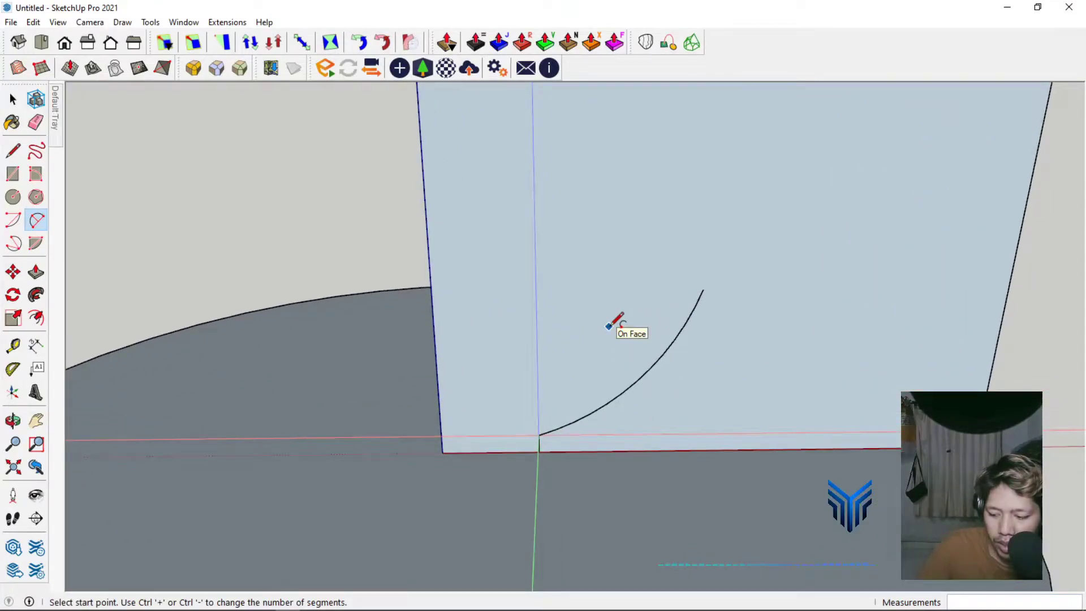
Redraw the lower bulging arc from the short line's top up the face.
left_click(539, 435)
left_click(748, 201)
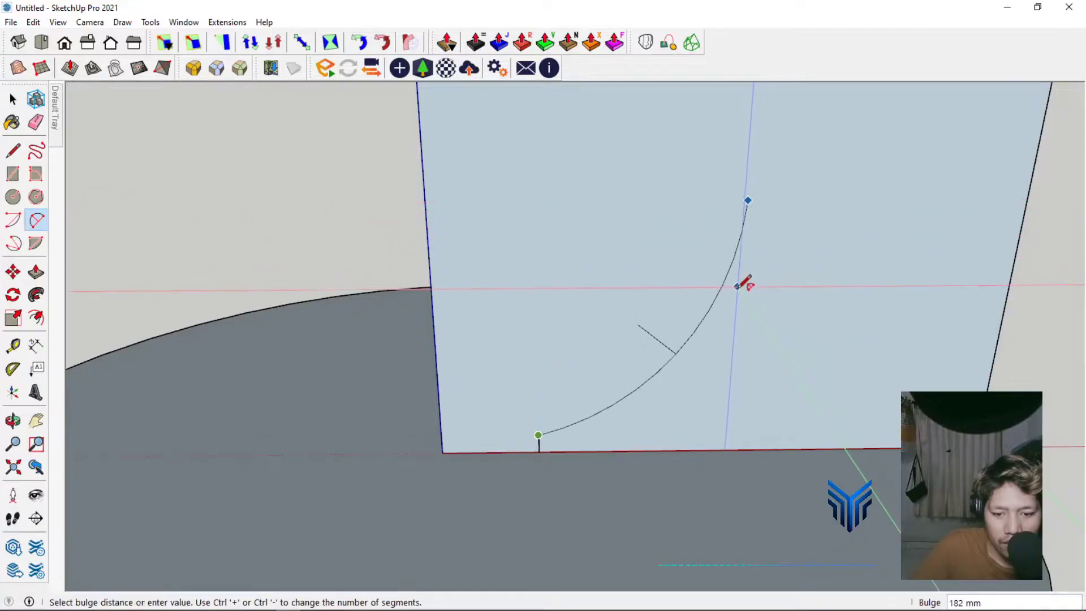
left_click(743, 286)
scroll(744, 293, "down", 5)
mouse_move(627, 347)
middle_mouse_down()
mouse_move(614, 296)
mouse_move(663, 242)
middle_mouse_up()
scroll(674, 249, "up", 3)
scroll(635, 261, "down", 1)
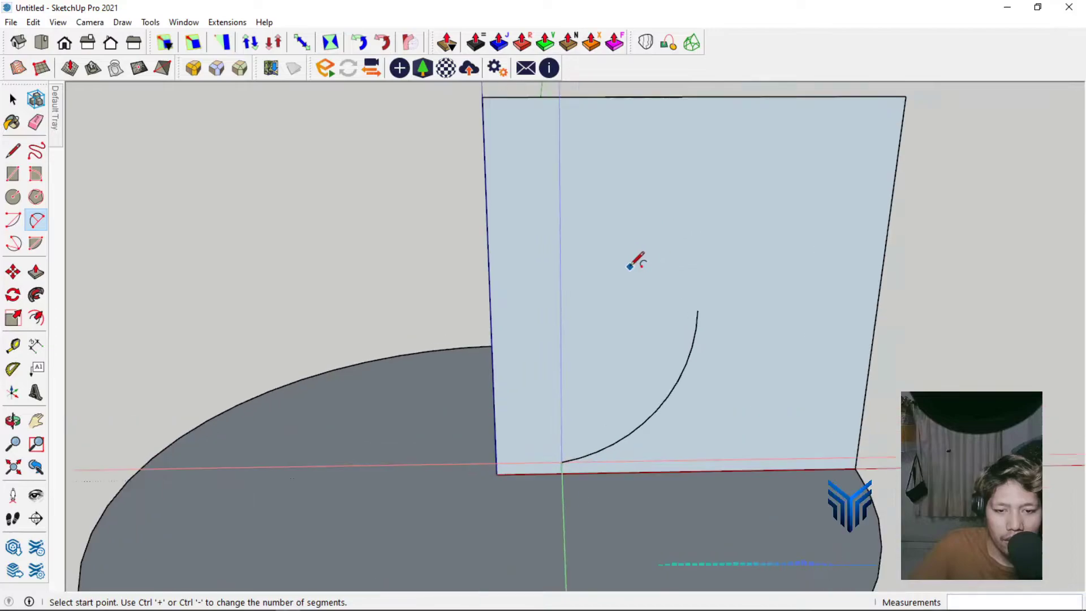
scroll(635, 261, "up", 1)
scroll(722, 317, "up", 1)
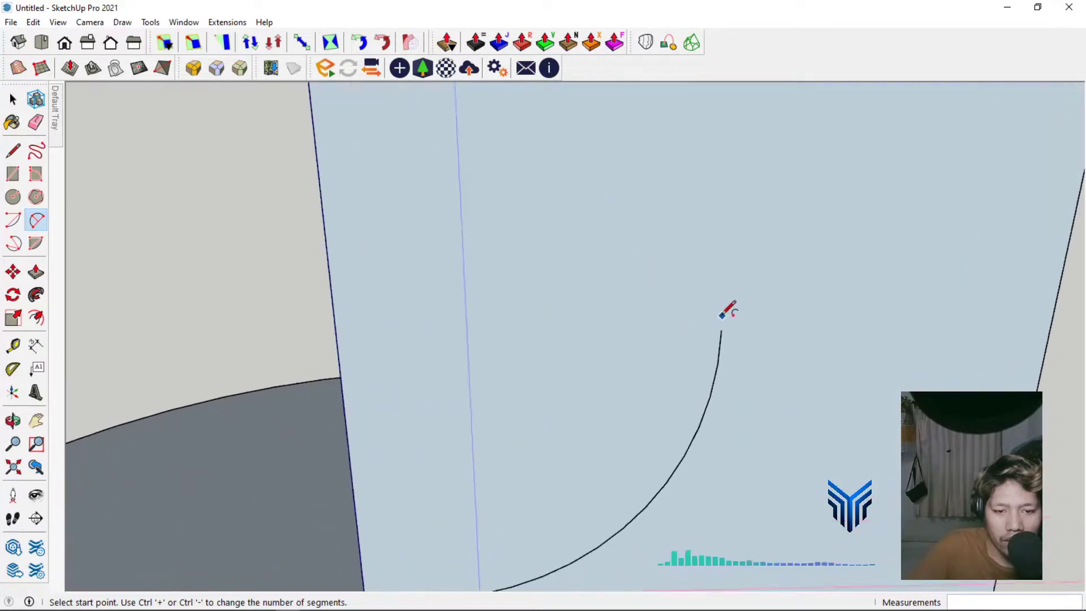
scroll(721, 322, "up", 2)
Chain two more arcs upward from the end of the profile curve.
left_click(720, 363)
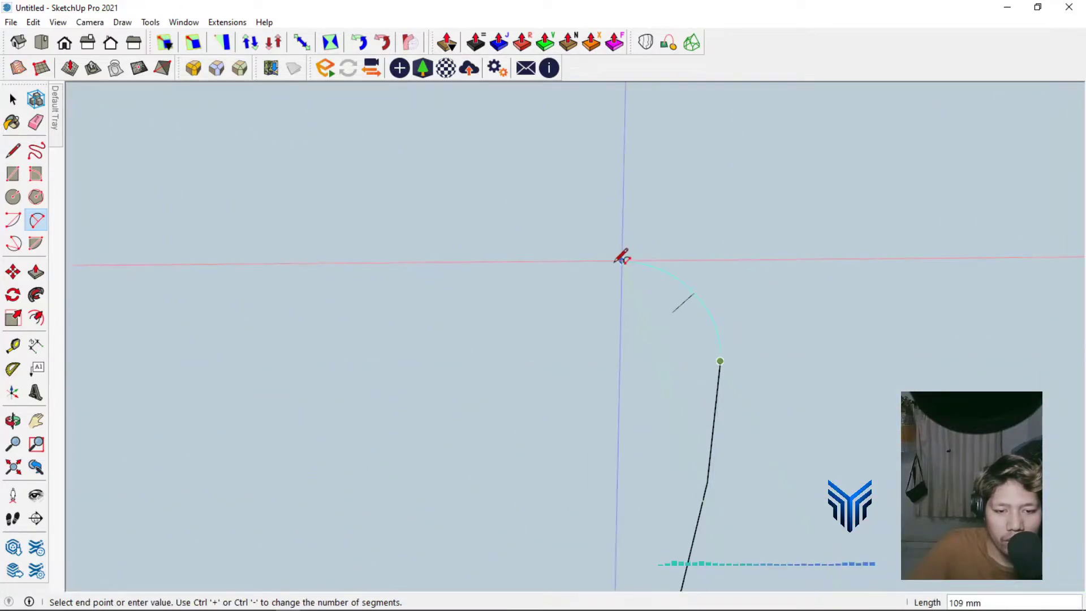
left_click(607, 202)
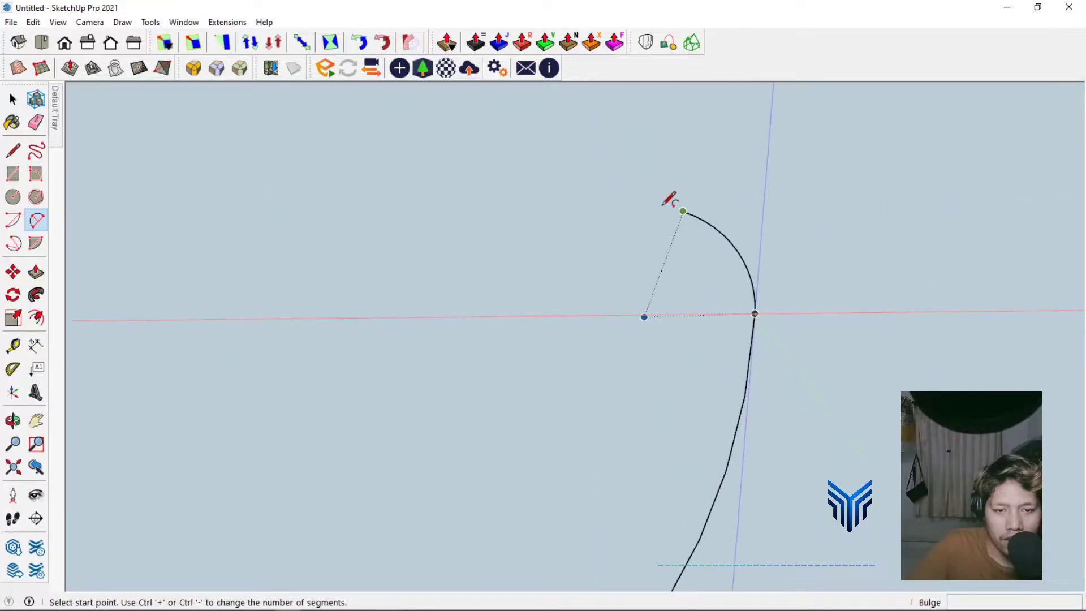
scroll(696, 192, "down", 3)
scroll(650, 158, "up", 3)
scroll(743, 360, "down", 3)
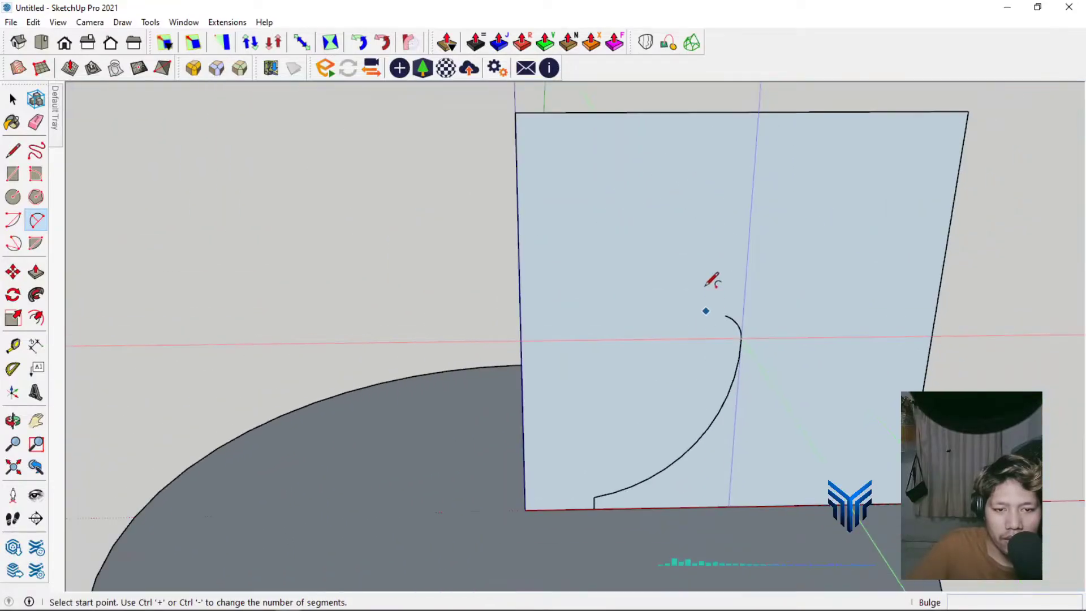
scroll(713, 281, "up", 3)
left_click(741, 365)
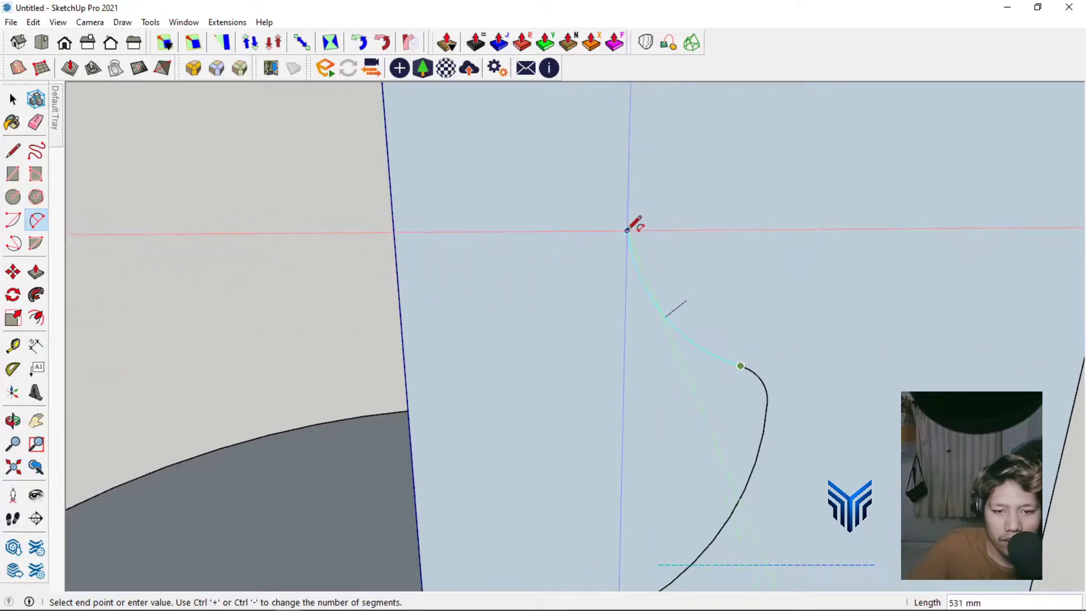
left_click(628, 231)
left_click(765, 238)
scroll(765, 237, "down", 3)
mouse_move(723, 279)
middle_mouse_down()
mouse_move(723, 240)
mouse_move(531, 279)
mouse_move(677, 245)
middle_mouse_up()
scroll(677, 245, "up", 3)
scroll(679, 221, "up", 3)
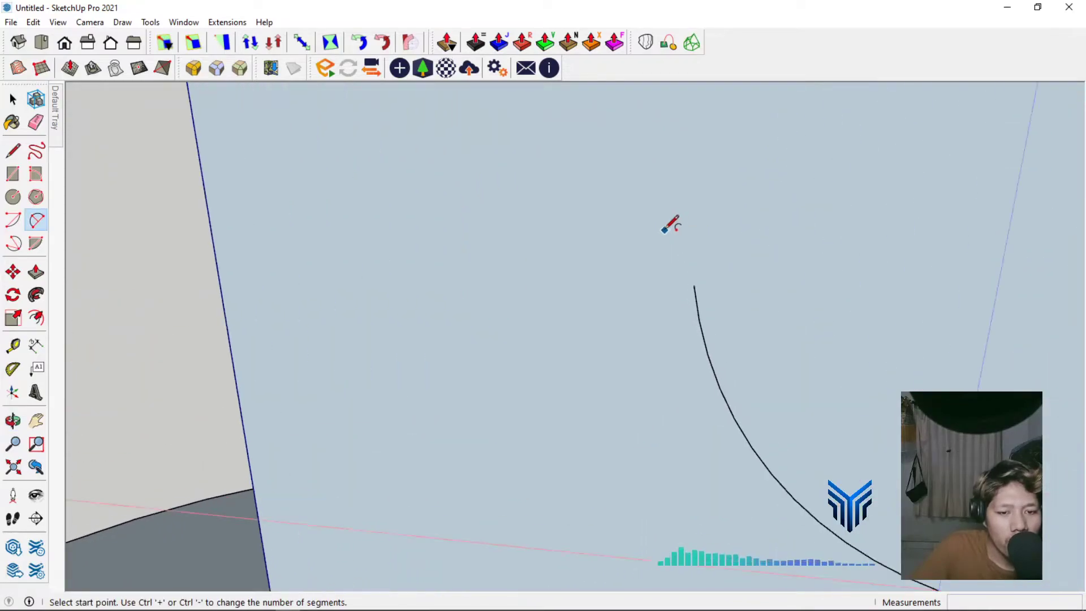
scroll(672, 223, "up", 2)
Finish the outer profile with a top arc and a curled rim arc.
left_click(693, 309)
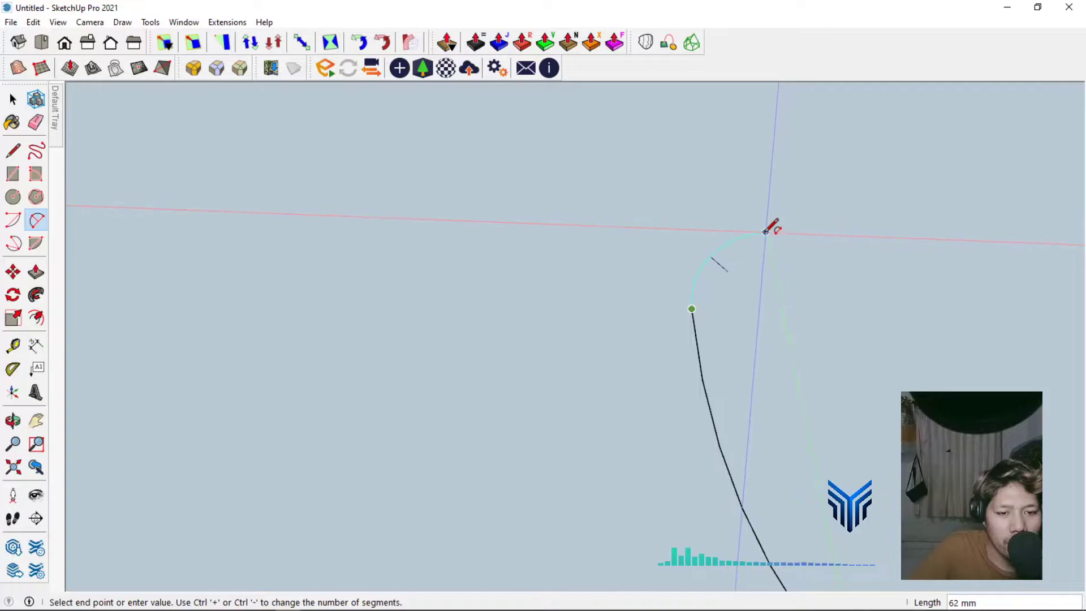
left_click(769, 223)
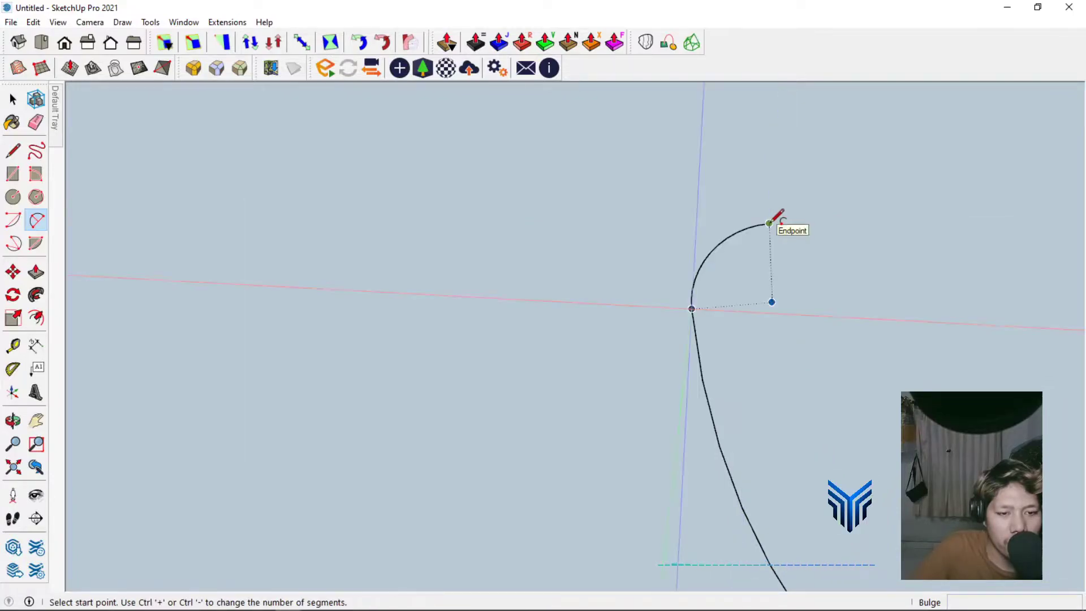
left_click(769, 223)
left_click(607, 139)
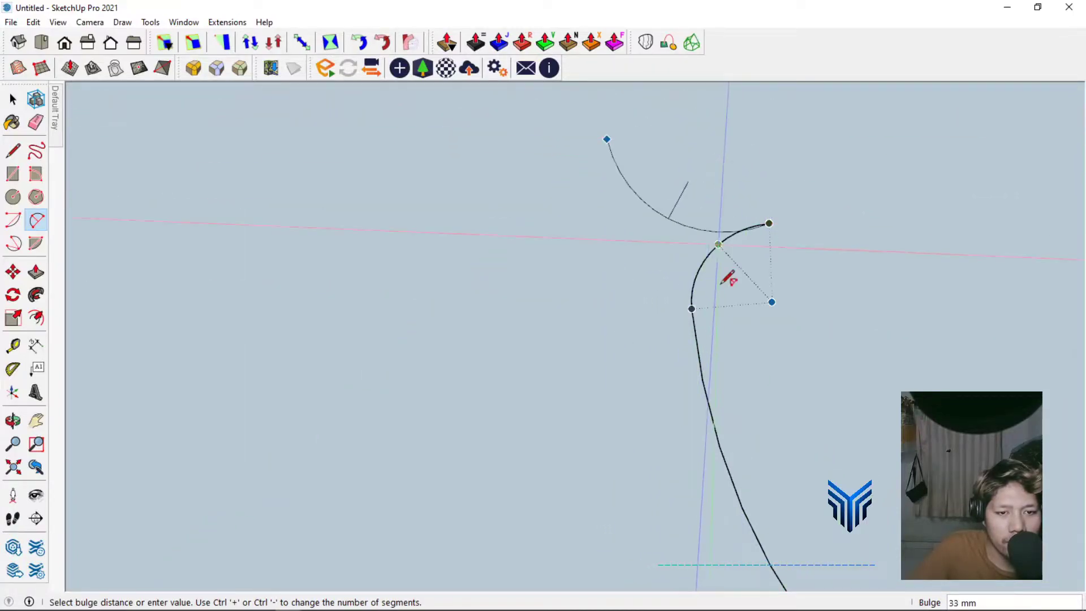
scroll(727, 280, "down", 2)
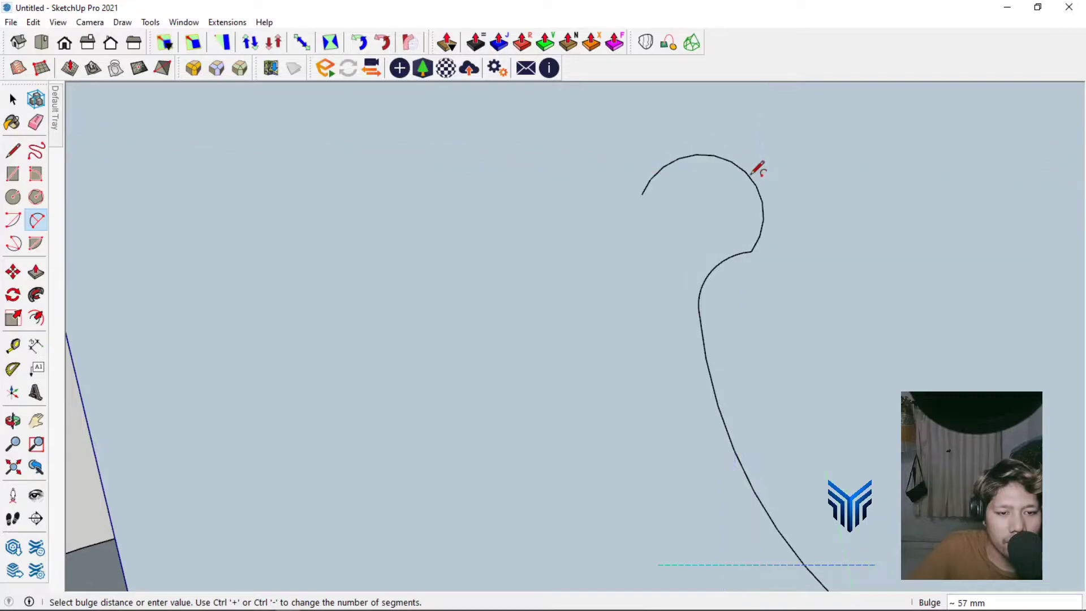
left_click(758, 169)
scroll(775, 134, "down", 3)
scroll(703, 328, "down", 3)
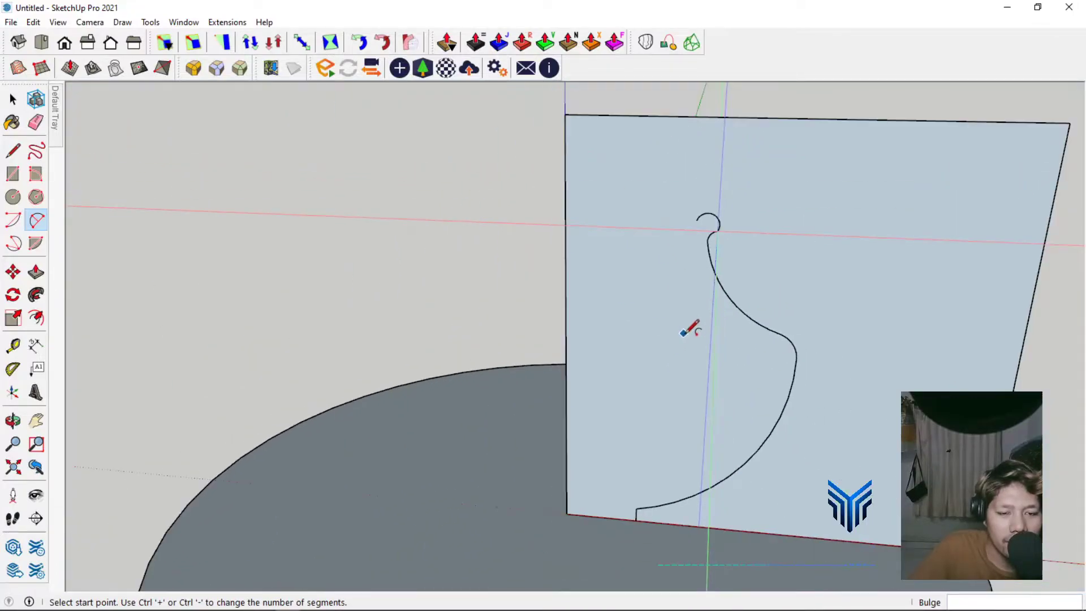
scroll(693, 325, "up", 3)
scroll(699, 317, "down", 3)
scroll(688, 241, "up", 4)
scroll(699, 232, "up", 1)
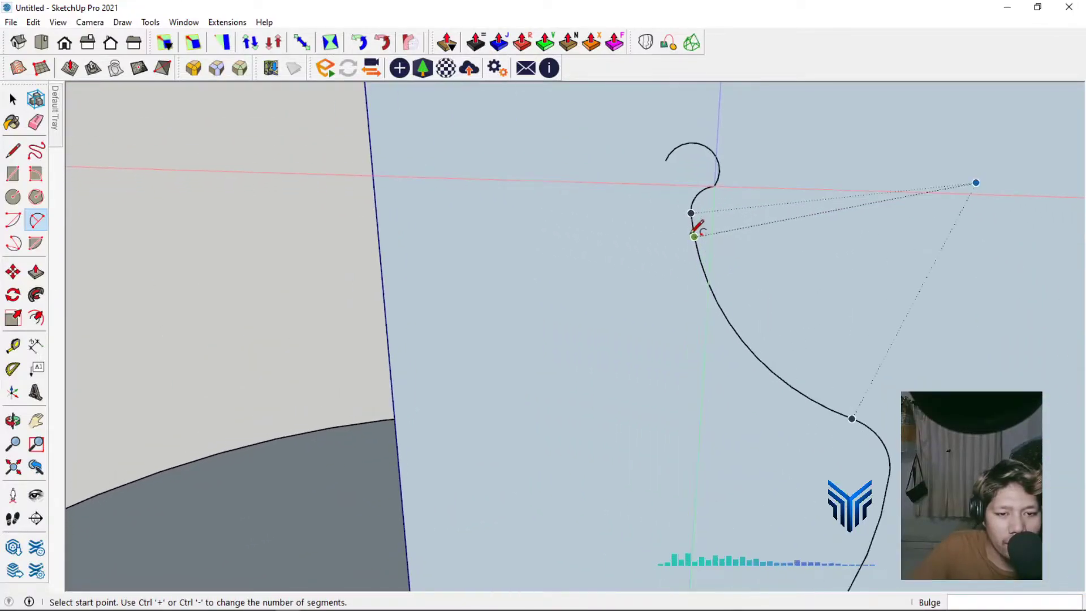
Start the inner curve with two arcs running down from the rim curl's tip.
left_click(666, 160)
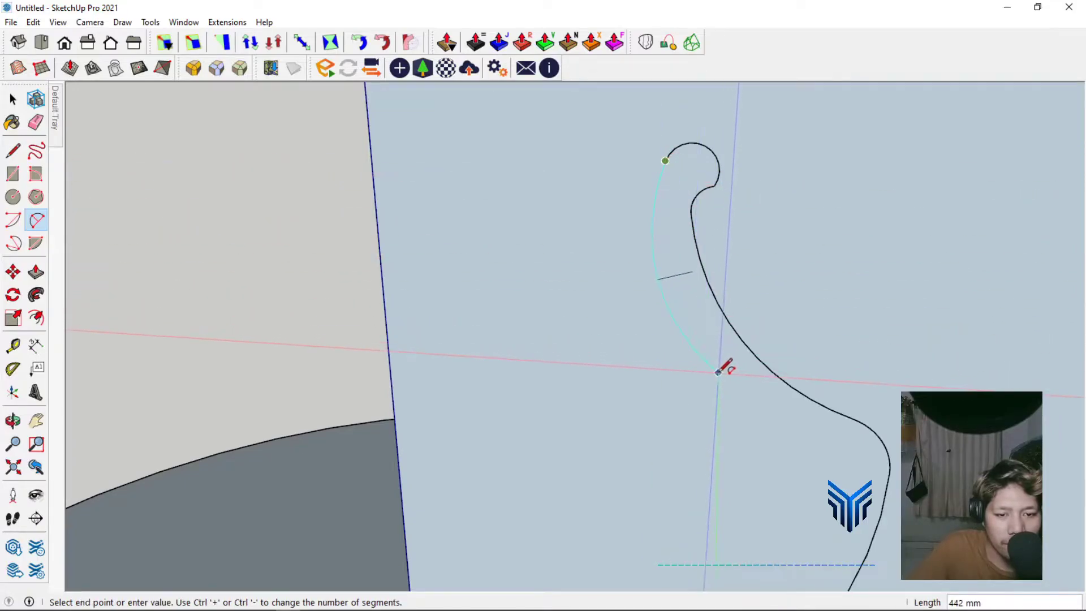
left_click(661, 258)
left_click(657, 209)
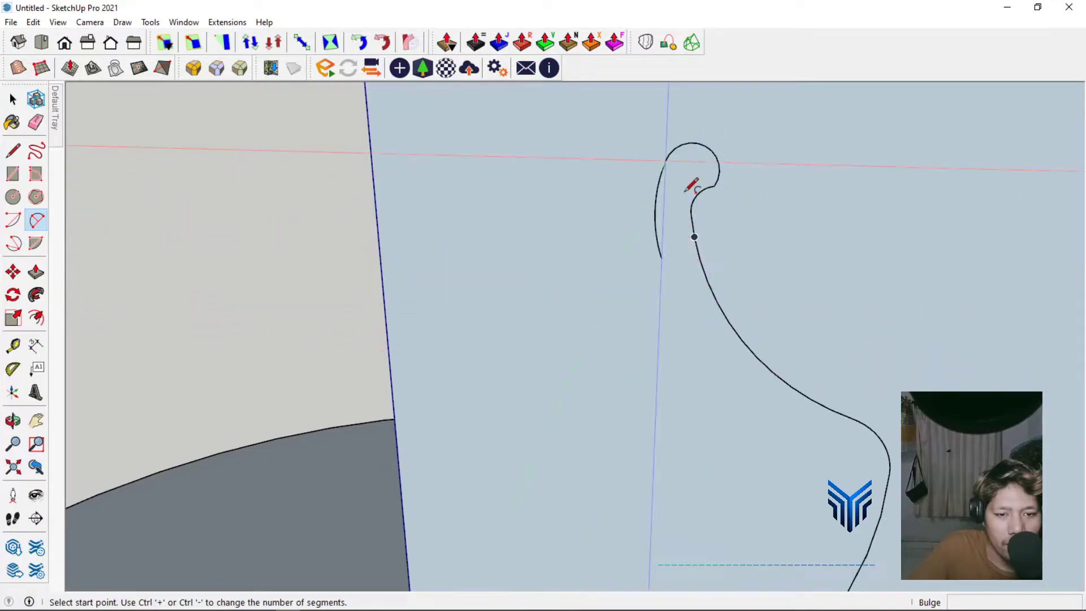
mouse_move(691, 181)
middle_mouse_down()
mouse_move(698, 262)
mouse_move(662, 189)
middle_mouse_up()
left_click(660, 183)
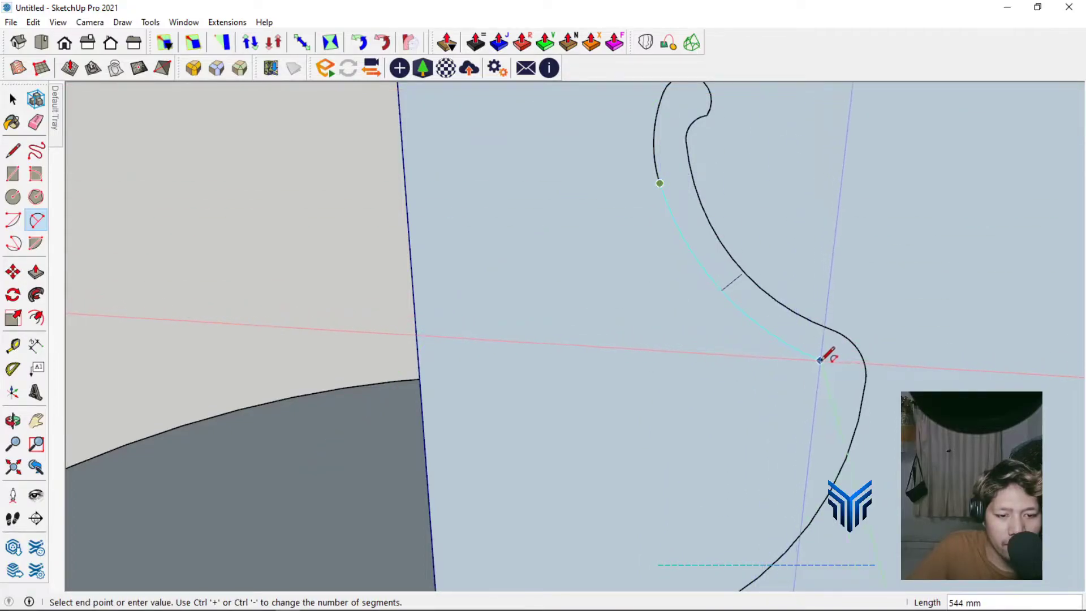
left_click(808, 356)
left_click(803, 314)
middle_click_drag(803, 314, 774, 263)
scroll(773, 264, "up", 3)
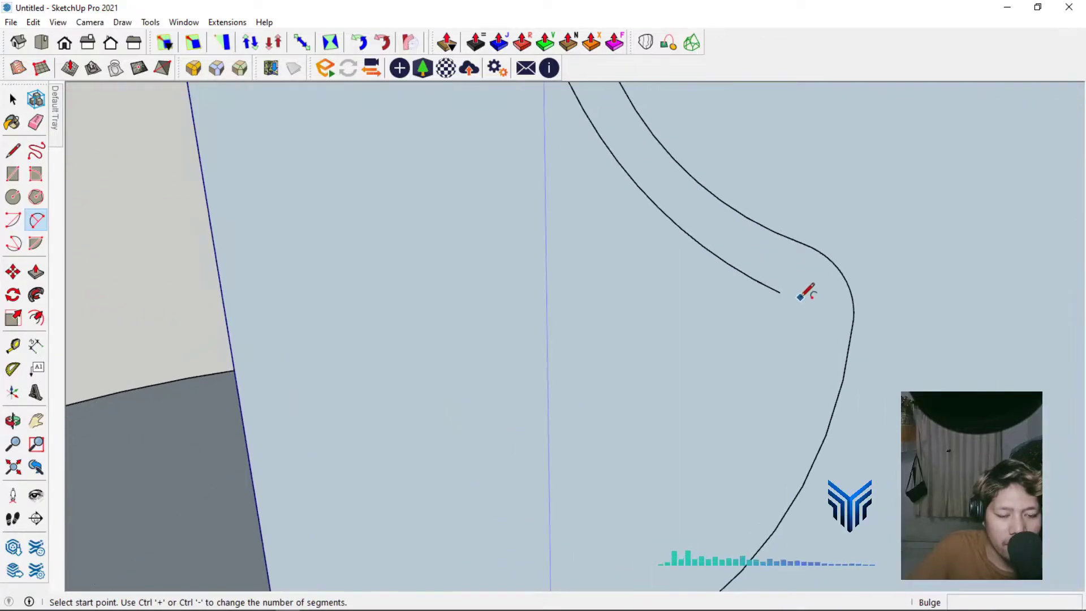
scroll(807, 293, "up", 1)
Continue the inner curve with two more arcs down toward the base.
left_click(775, 290)
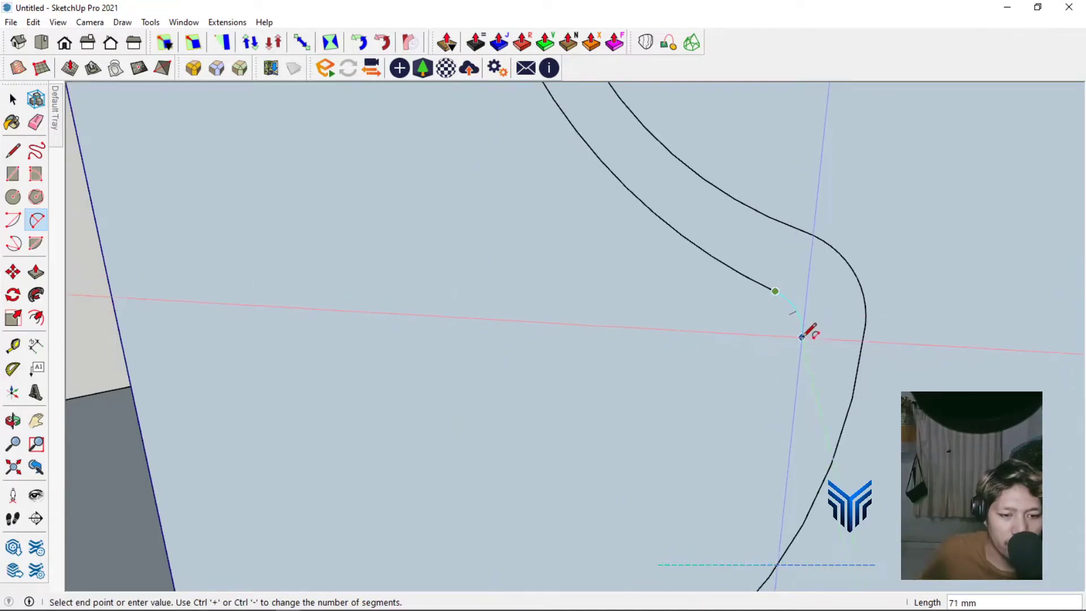
left_click(809, 331)
scroll(825, 190, "down", 2)
scroll(810, 237, "down", 2)
scroll(810, 238, "up", 2)
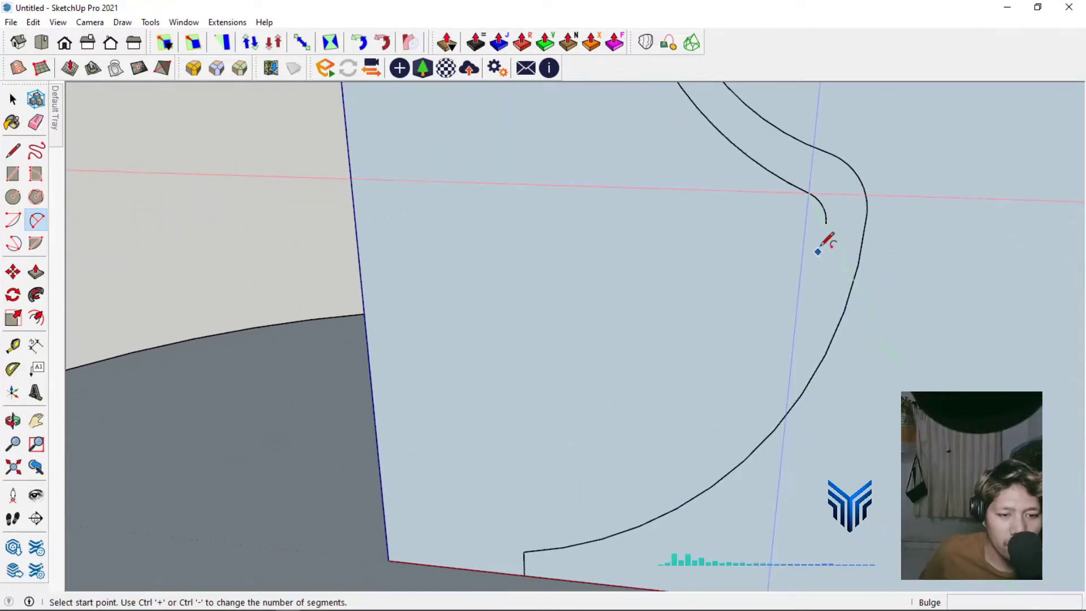
left_click(825, 223)
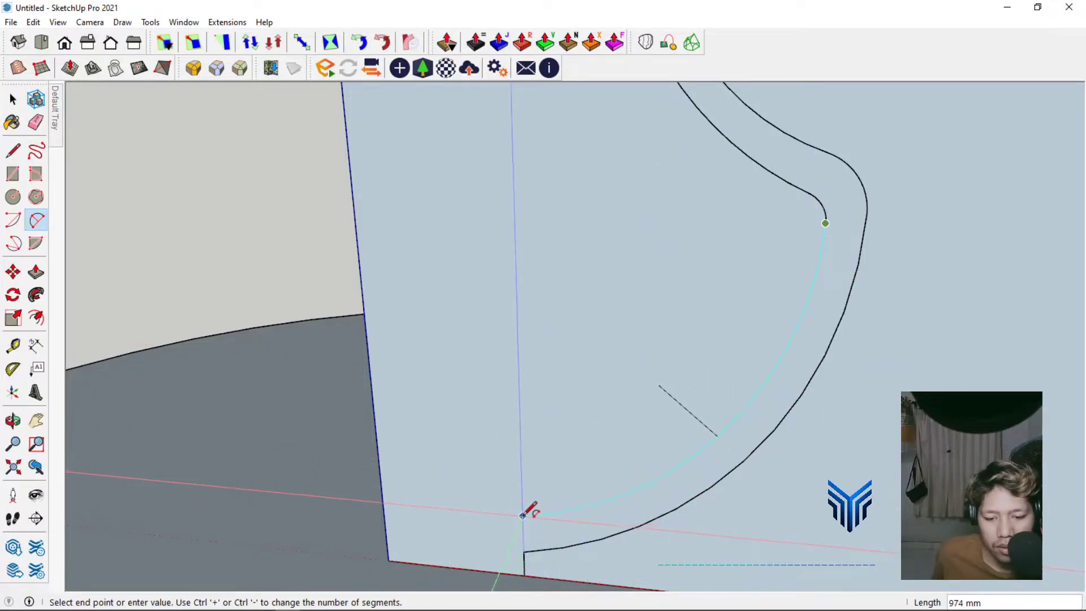
left_click(528, 512)
scroll(755, 330, "down", 2)
scroll(558, 420, "up", 1)
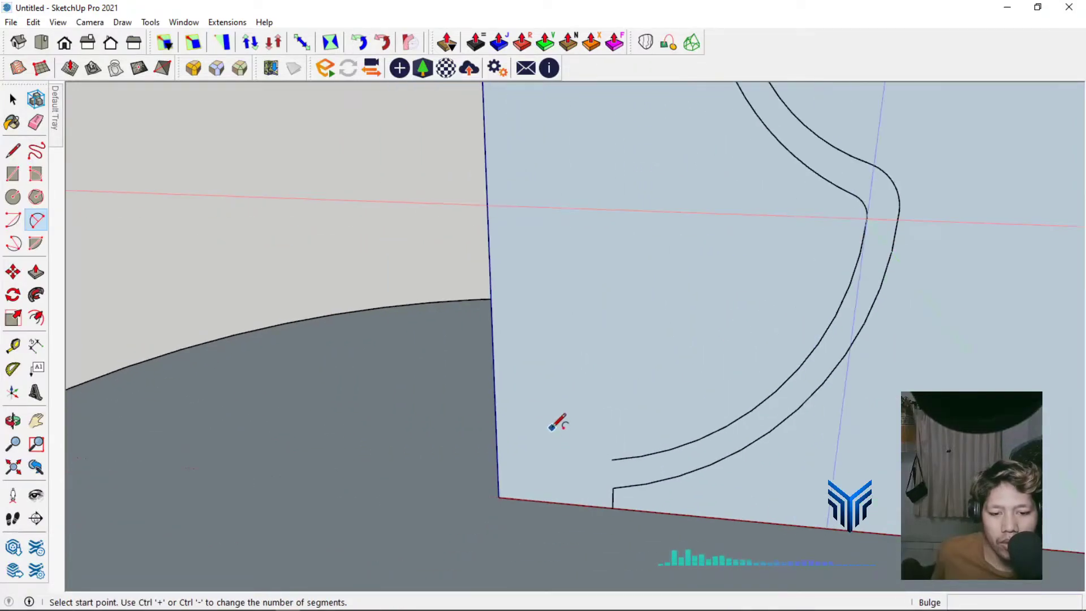
left_click(13, 151)
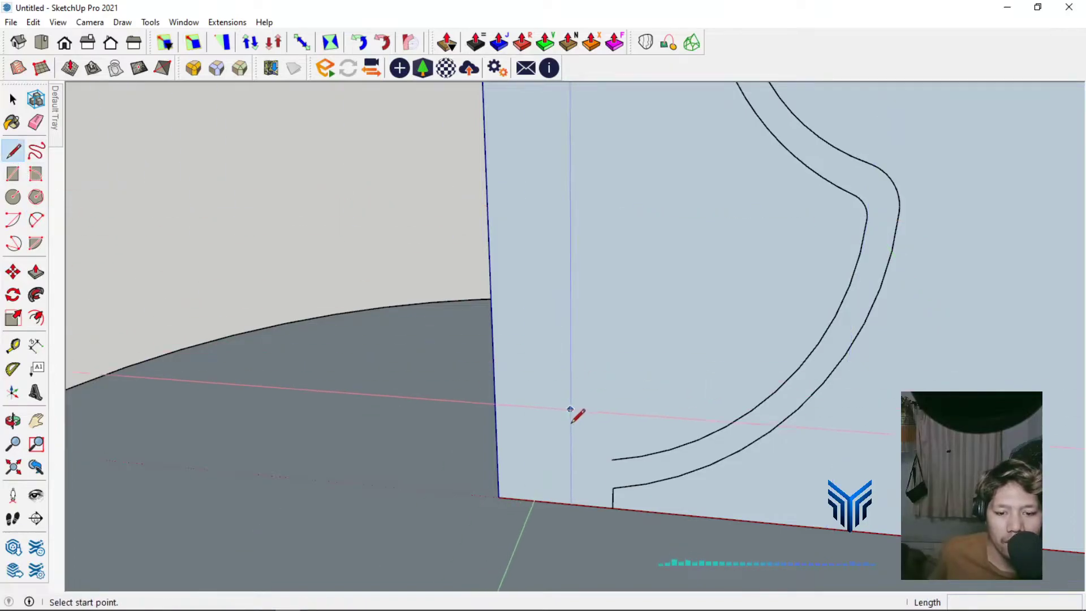
Close the wall bottom with a line from the inner curve's end to the face's left edge.
left_click(612, 460)
left_click(497, 449)
scroll(521, 443, "down", 3)
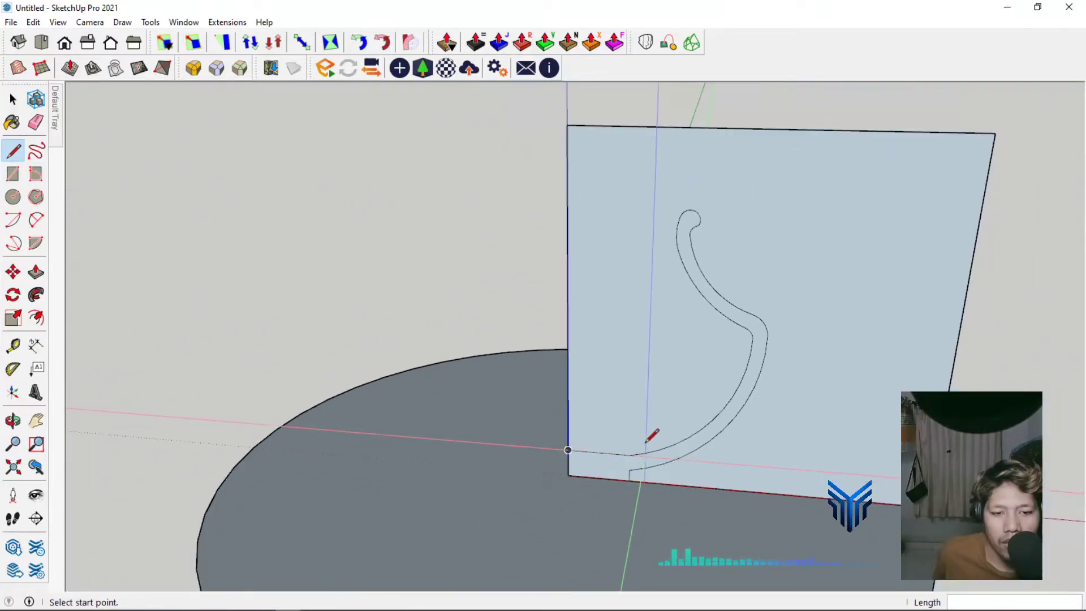
scroll(650, 437, "down", 1)
Erase the rectangle's top and left edges and the tall vertical line, leaving the wall profile.
left_click(36, 122)
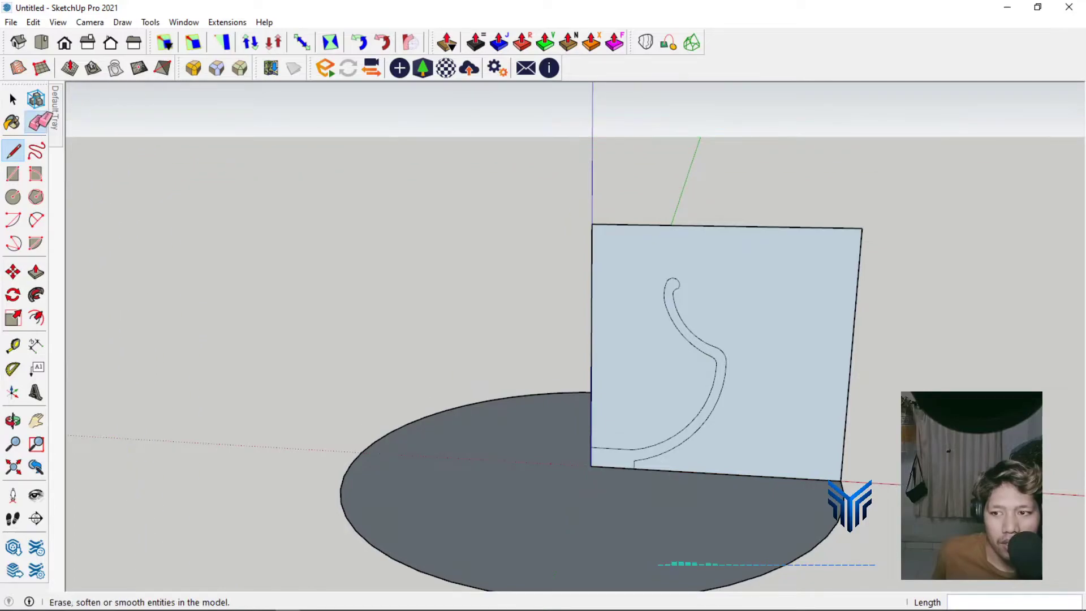
left_click_drag(602, 218, 589, 232)
left_click_drag(812, 252, 871, 315)
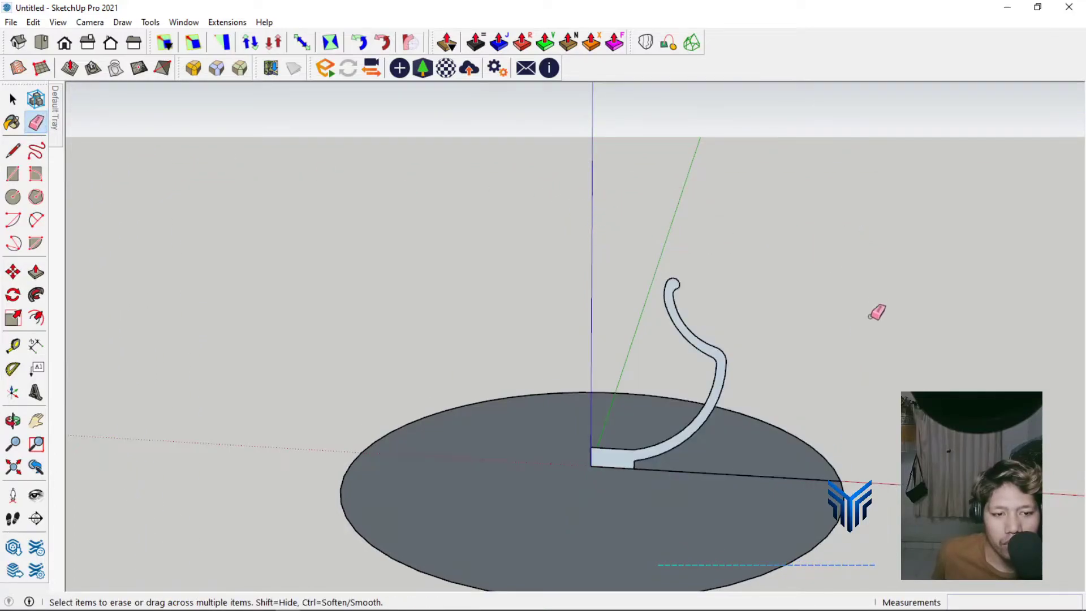
scroll(727, 400, "down", 3)
middle_click_drag(728, 400, 655, 548)
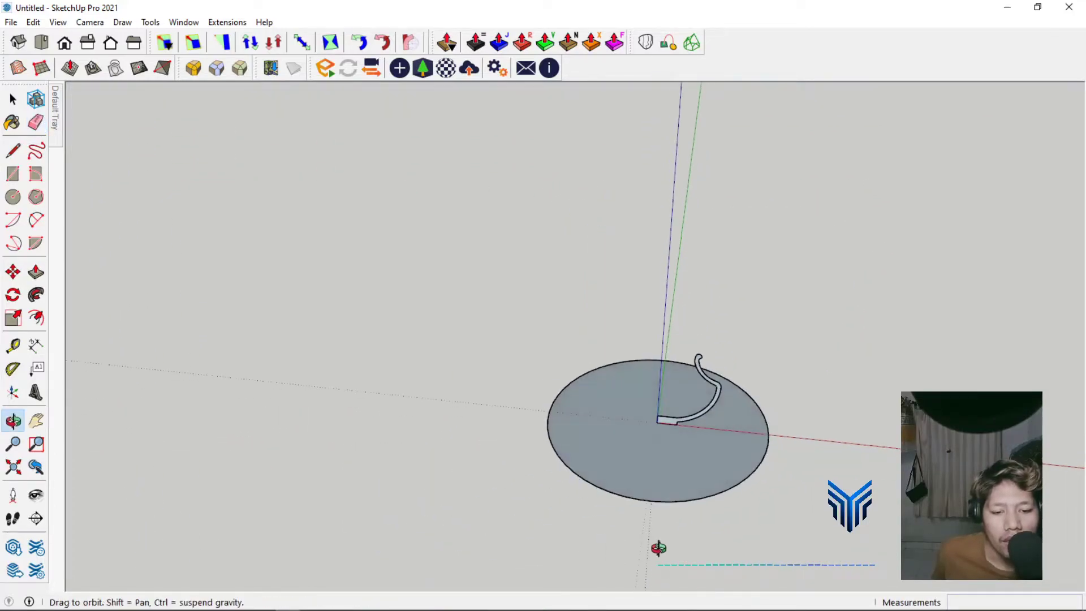
scroll(695, 461, "up", 2)
scroll(697, 459, "up", 1)
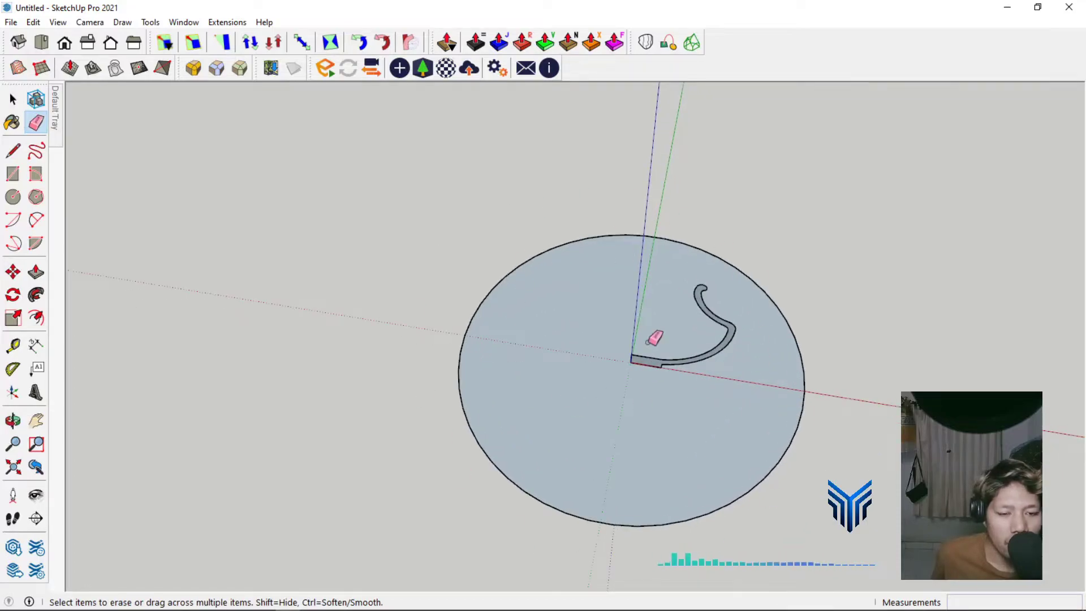
scroll(636, 336, "up", 2)
scroll(629, 338, "down", 2)
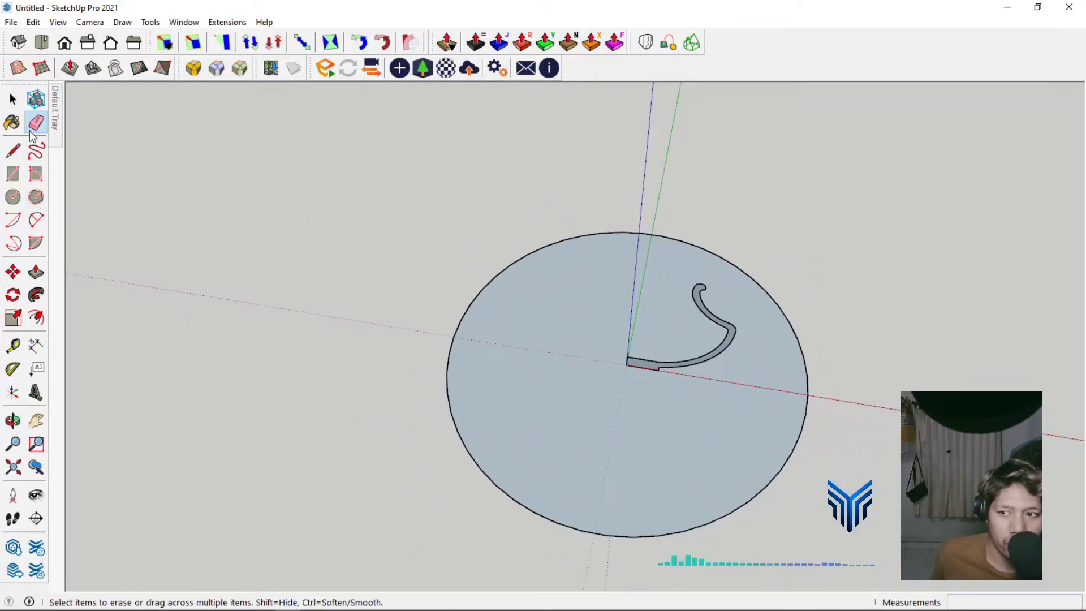
left_click(13, 102)
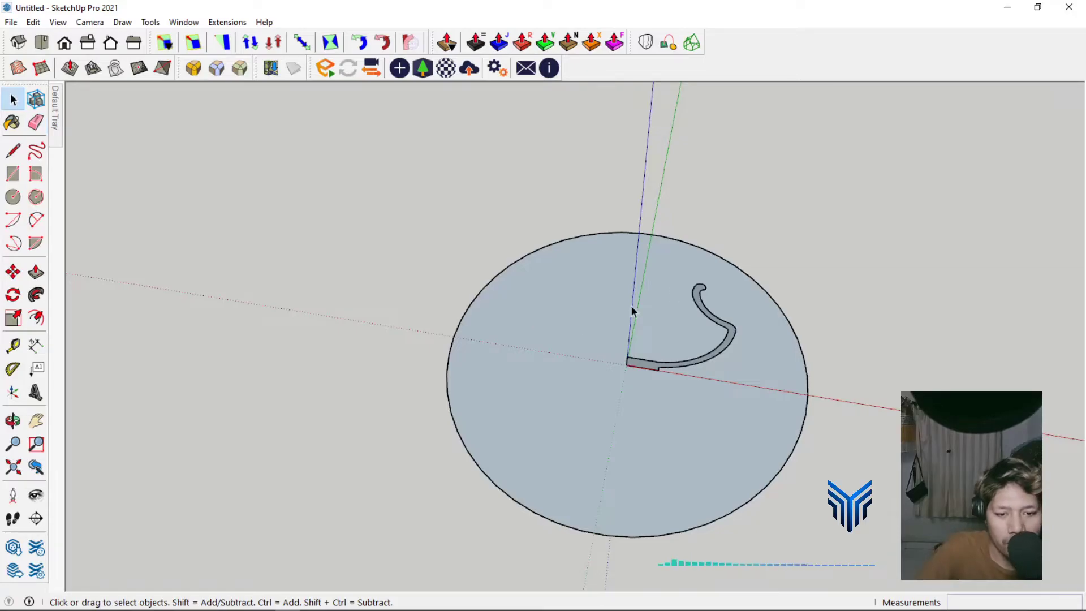
scroll(690, 366, "up", 2)
mouse_move(691, 367)
middle_mouse_down()
mouse_move(653, 223)
mouse_move(628, 473)
mouse_move(600, 249)
middle_mouse_up()
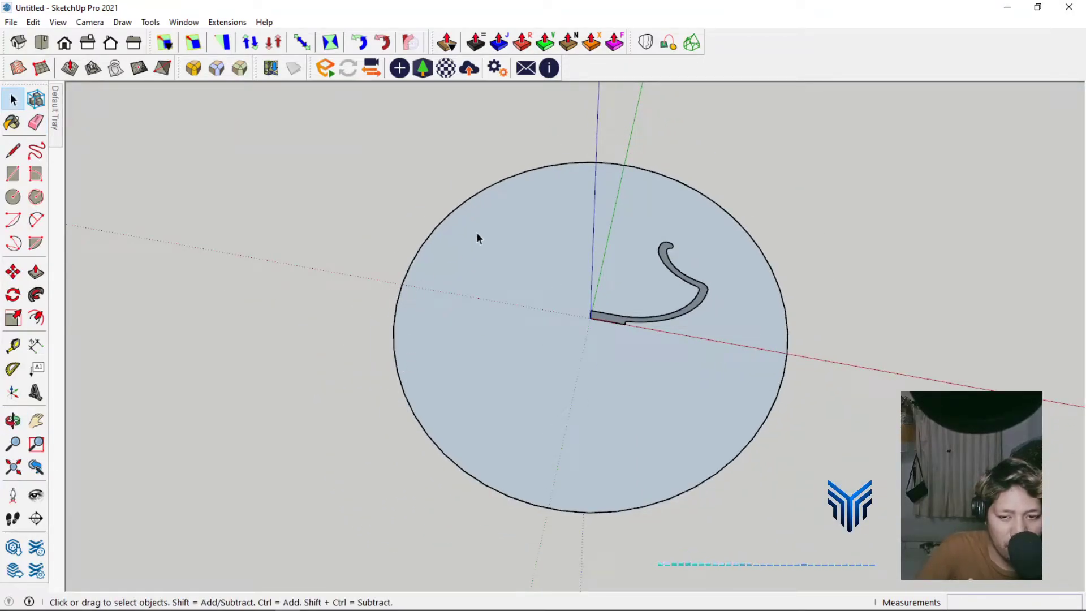
Follow Me the curved wall profile around the disc's circular edge to form the rolled-rim pot.
left_click(511, 259)
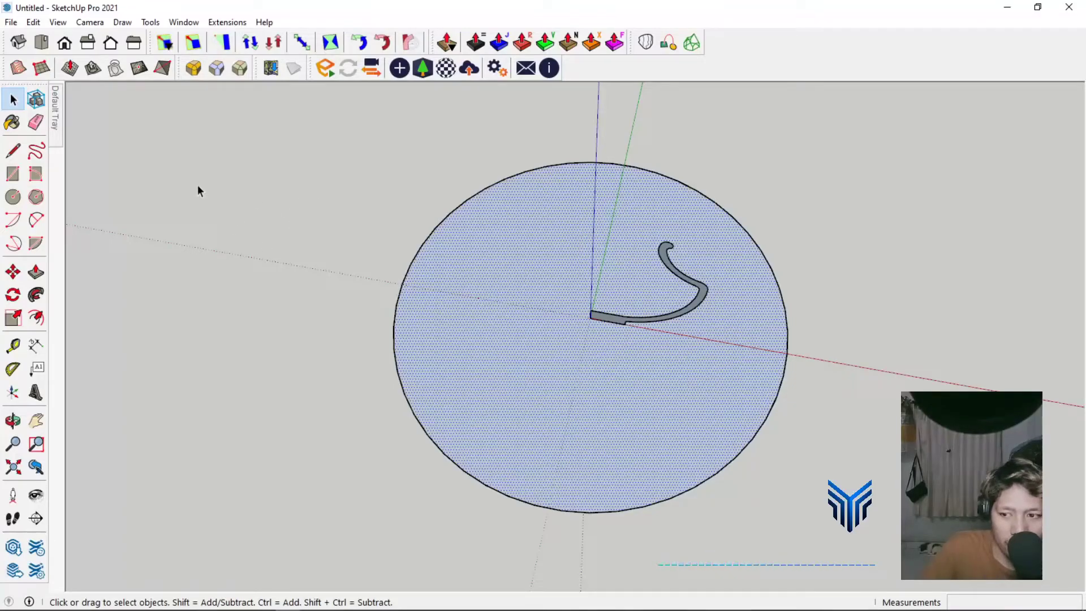
left_click(36, 295)
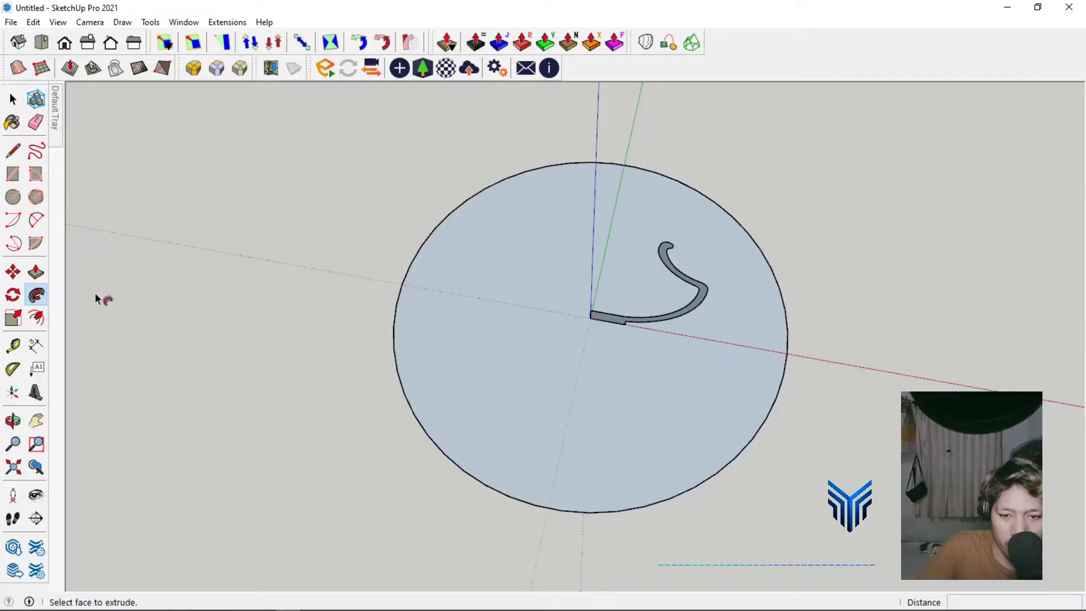
middle_click_drag(594, 425, 611, 146)
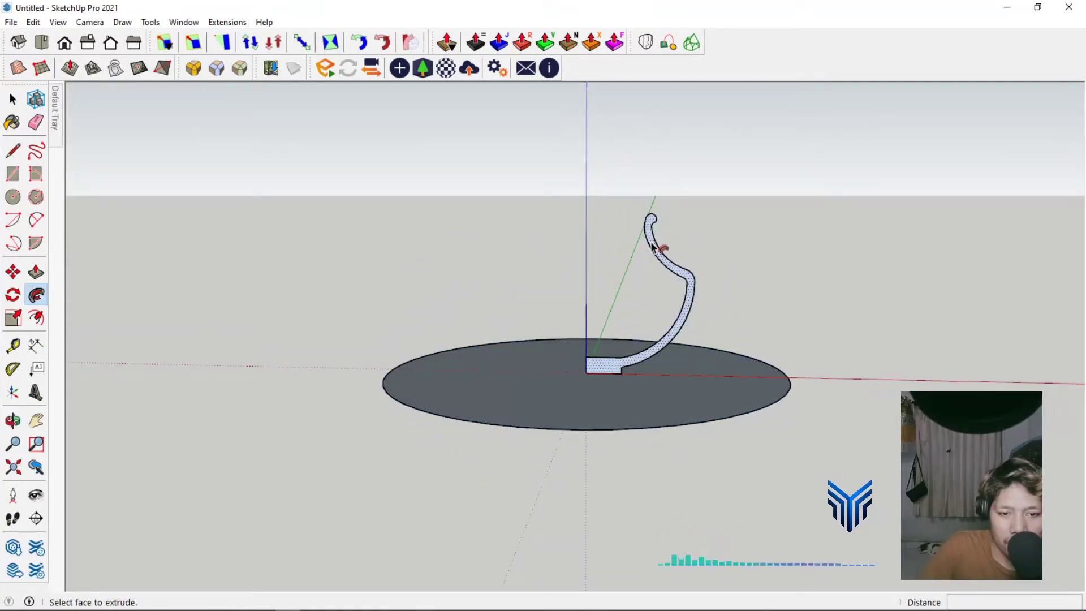
scroll(652, 243, "up", 1)
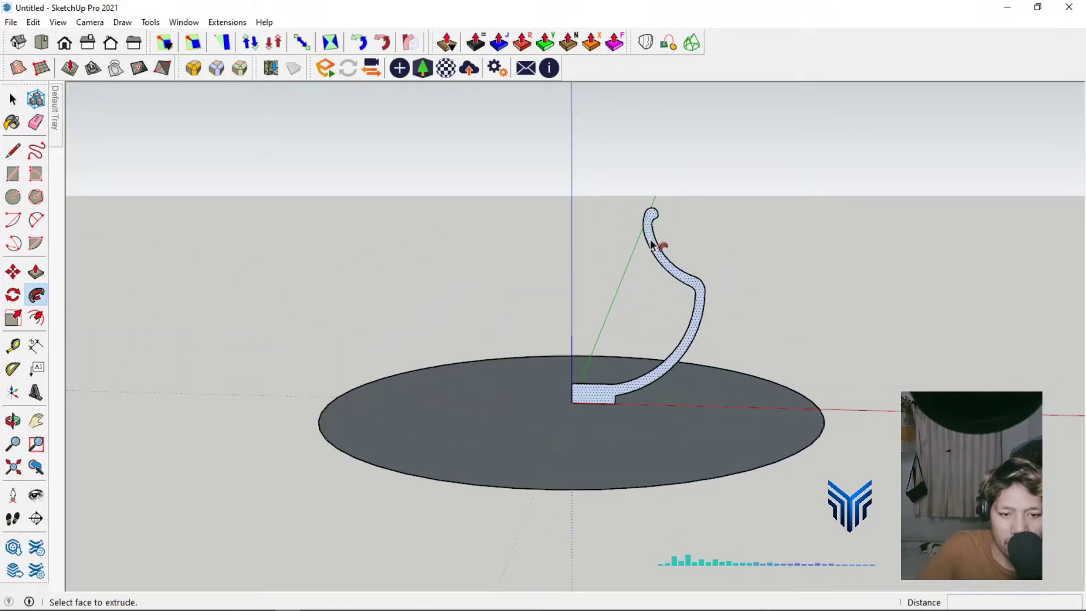
scroll(654, 240, "up", 2)
left_click(655, 242)
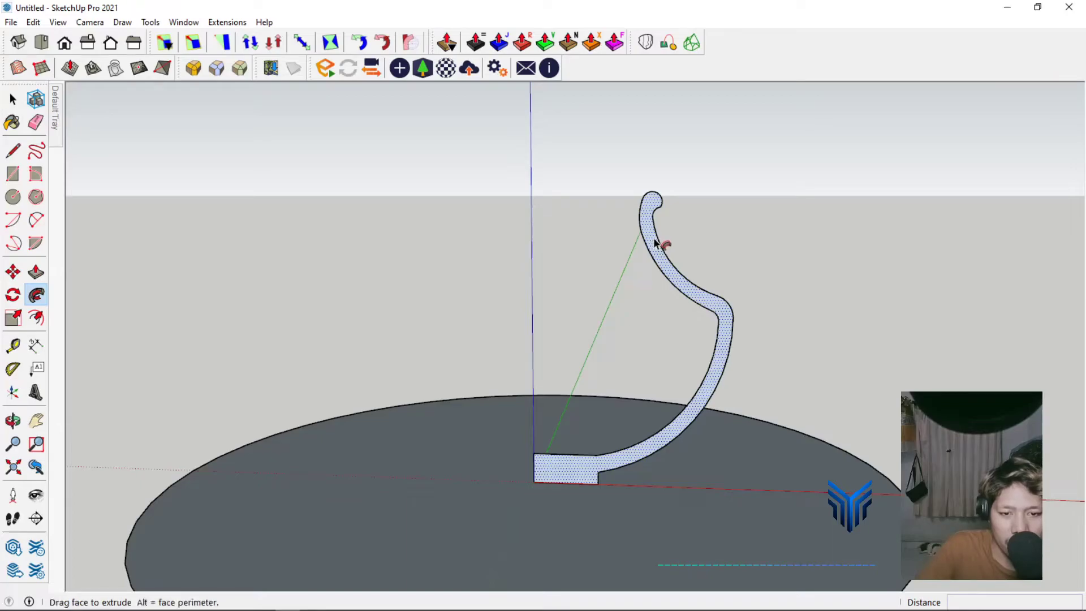
left_click(655, 242)
Erase the base disc's edge so the pot stands on its own.
middle_click_drag(588, 242, 555, 359)
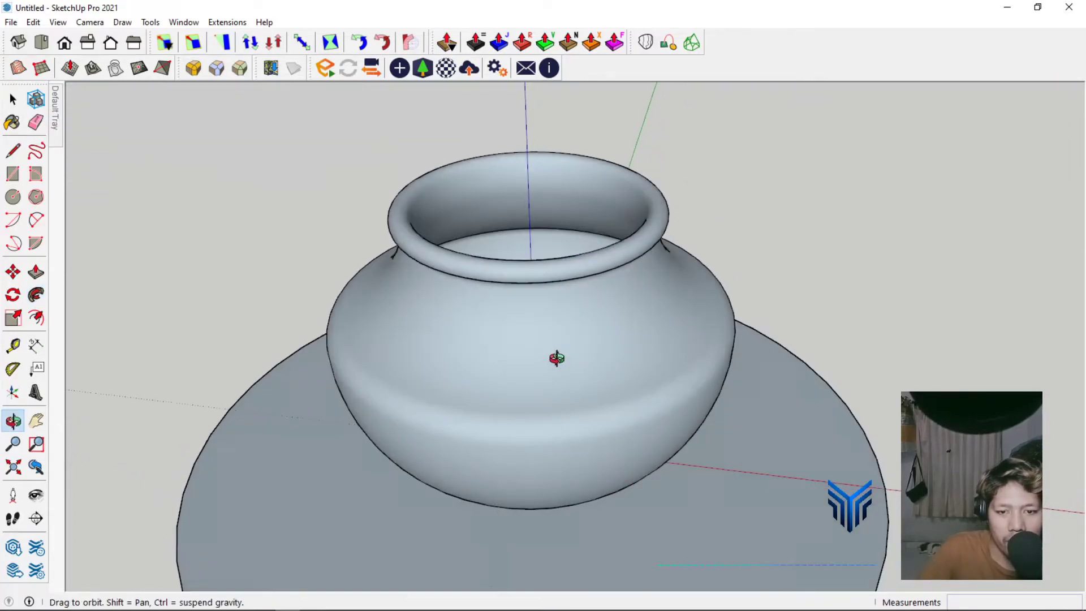
scroll(553, 213, "down", 3)
mouse_move(553, 214)
middle_mouse_down()
mouse_move(531, 136)
mouse_move(541, 127)
mouse_move(528, 282)
middle_mouse_up()
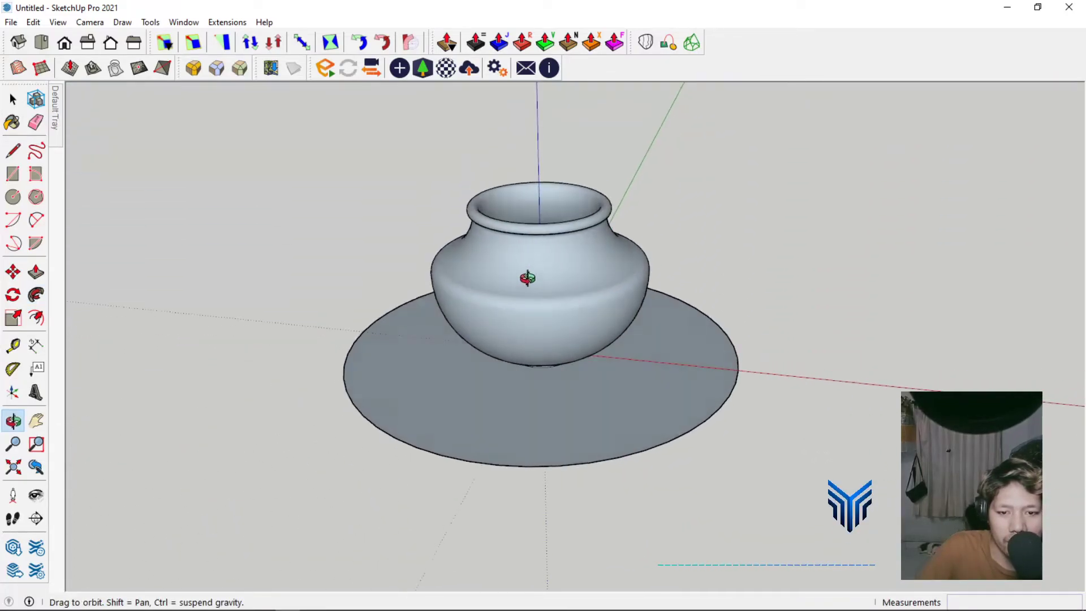
left_click(35, 123)
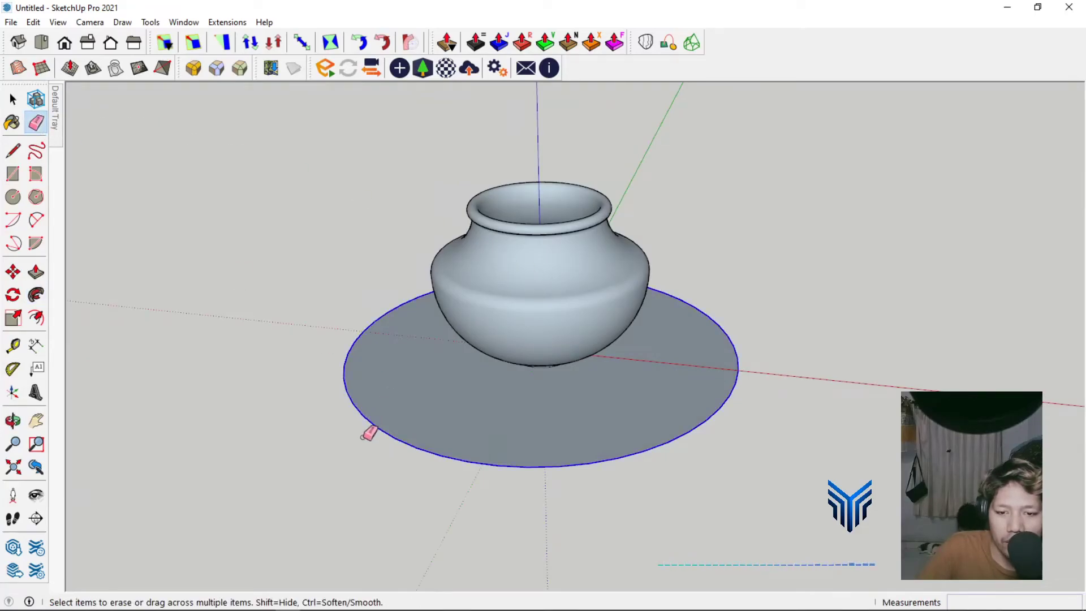
left_click(362, 419)
scroll(525, 334, "down", 2)
scroll(524, 333, "up", 3)
scroll(526, 362, "up", 3)
scroll(533, 357, "down", 2)
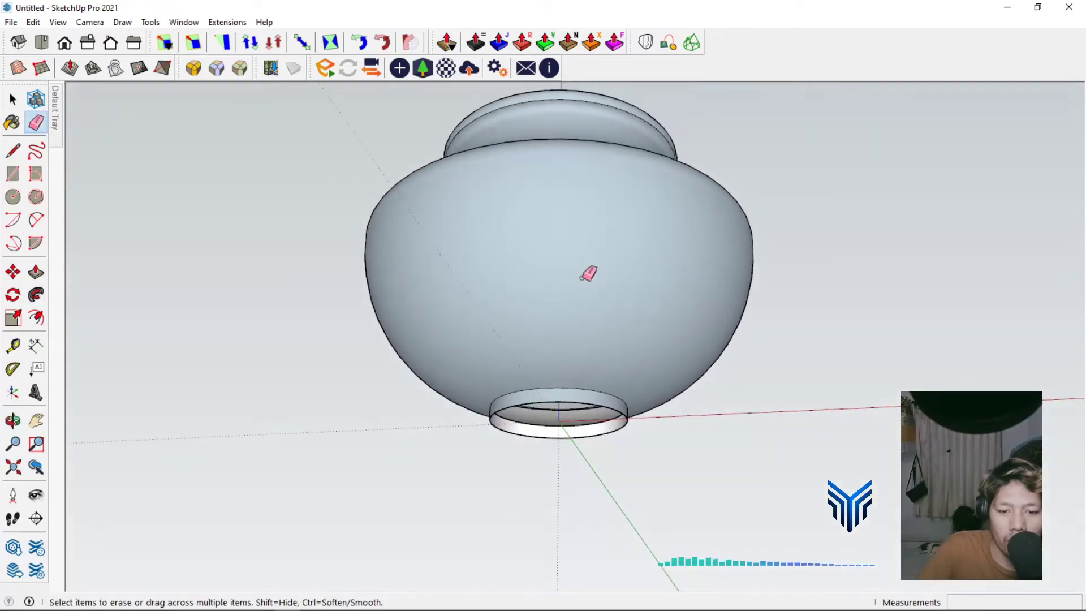
Close the pot's bottom opening by drawing a line across it, then erase that line.
middle_click_drag(589, 274, 577, 208)
scroll(500, 359, "up", 1)
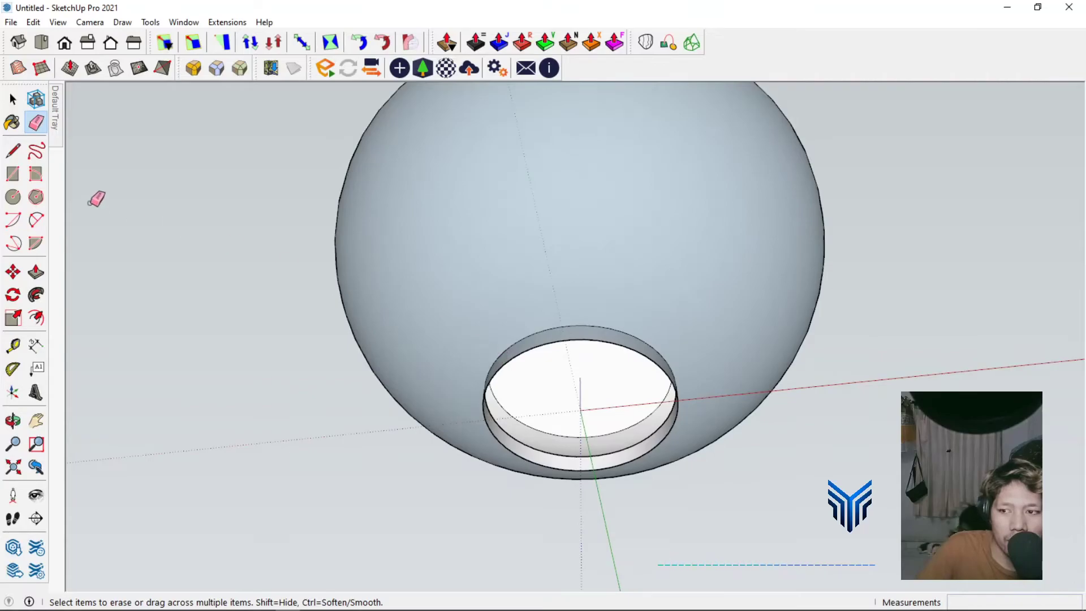
left_click(13, 151)
left_click(497, 371)
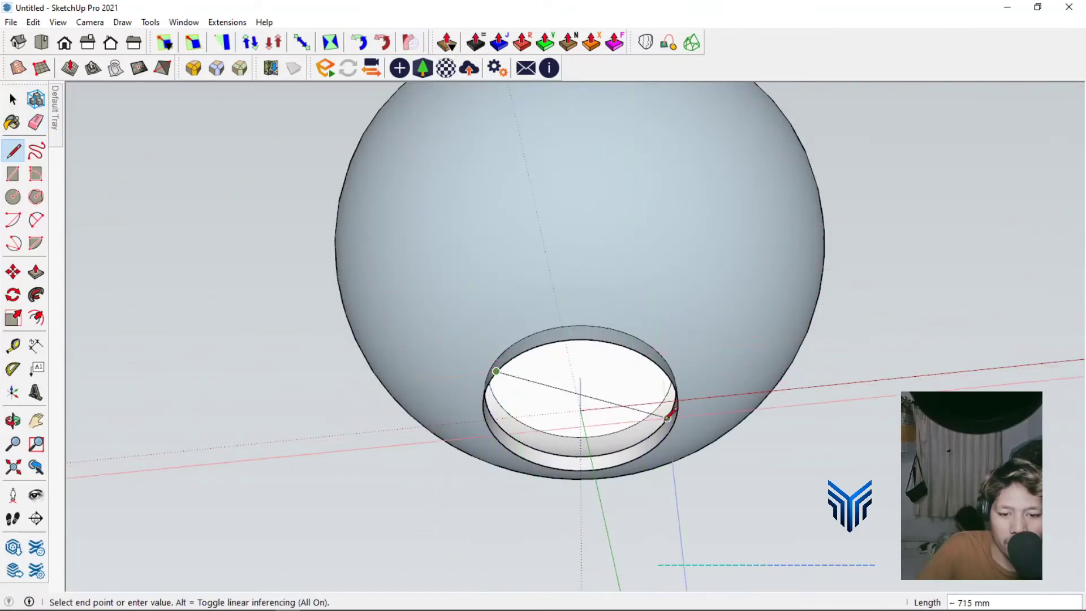
left_click(669, 431)
left_click(35, 122)
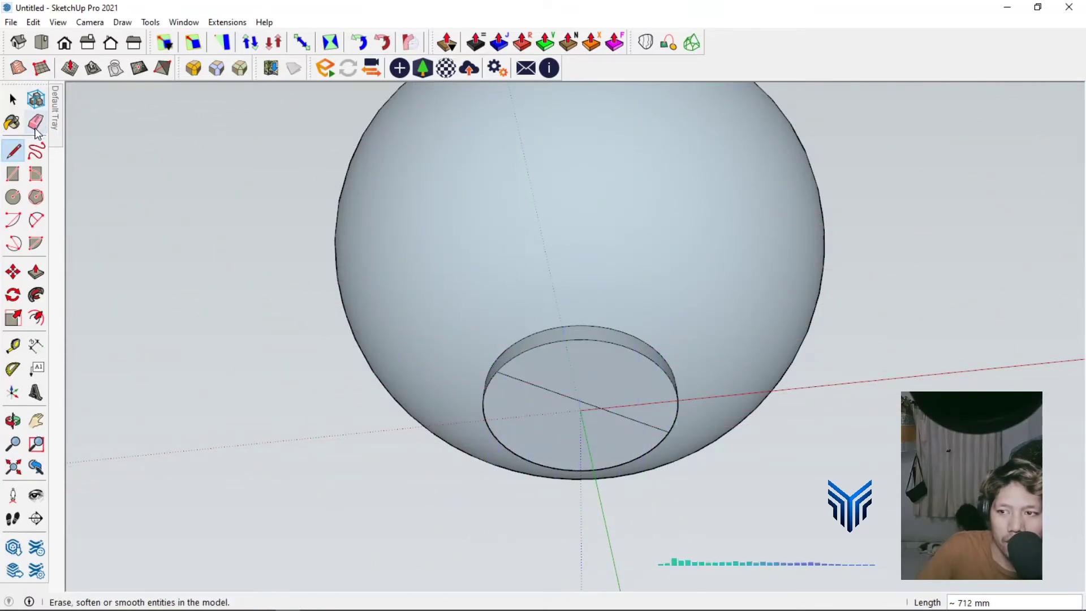
left_click(536, 386)
scroll(558, 323, "down", 3)
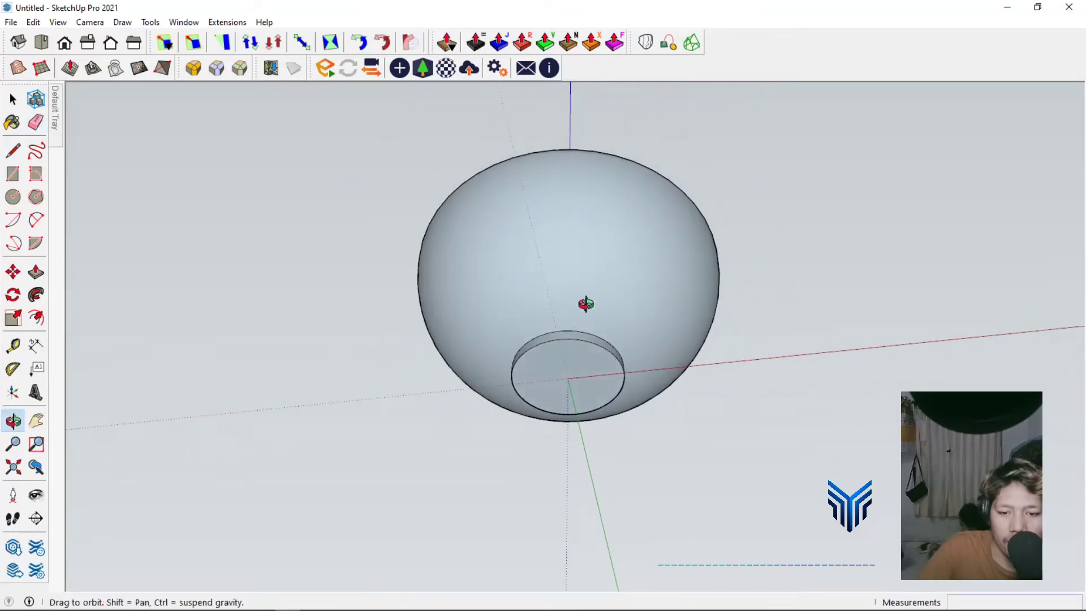
mouse_move(584, 300)
middle_mouse_down()
mouse_move(558, 476)
mouse_move(543, 447)
middle_mouse_up()
Select the entire pot and make it a component, then deselect it.
left_click(13, 99)
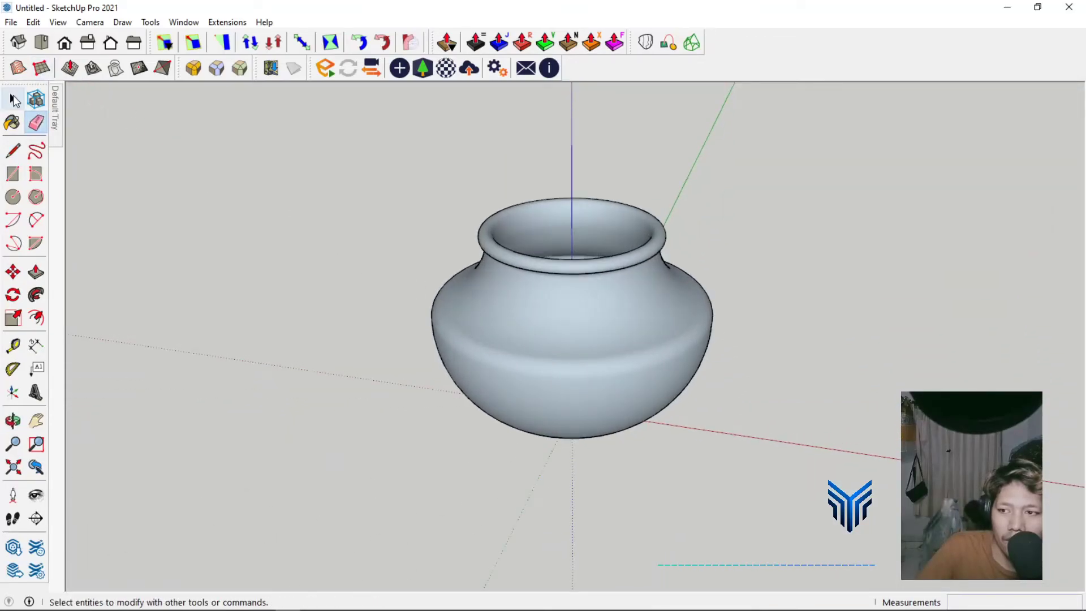
triple_click(592, 235)
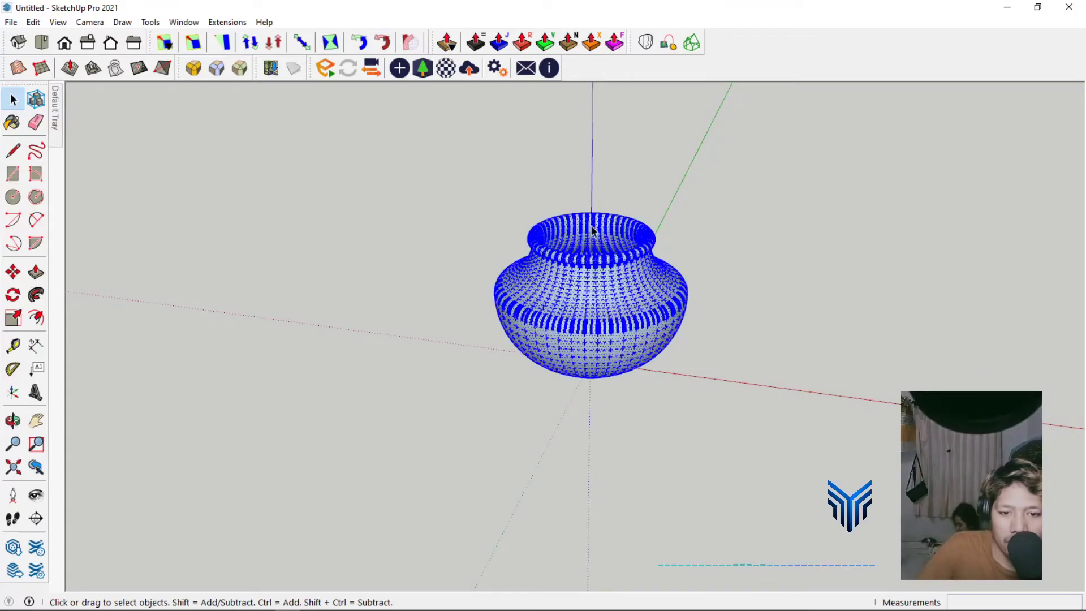
right_click(591, 225)
left_click(669, 334)
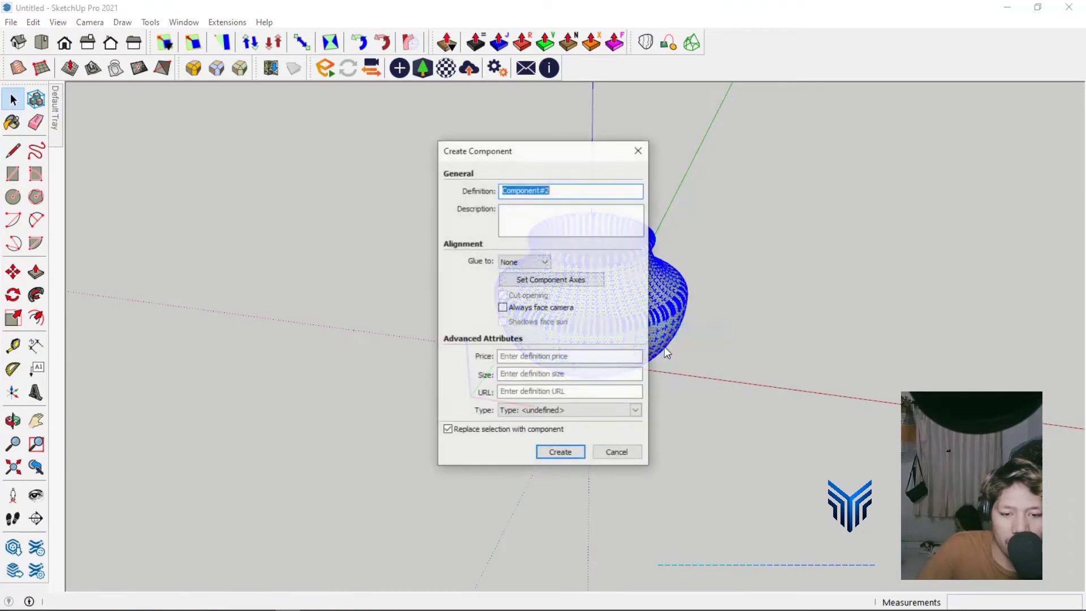
left_click(559, 451)
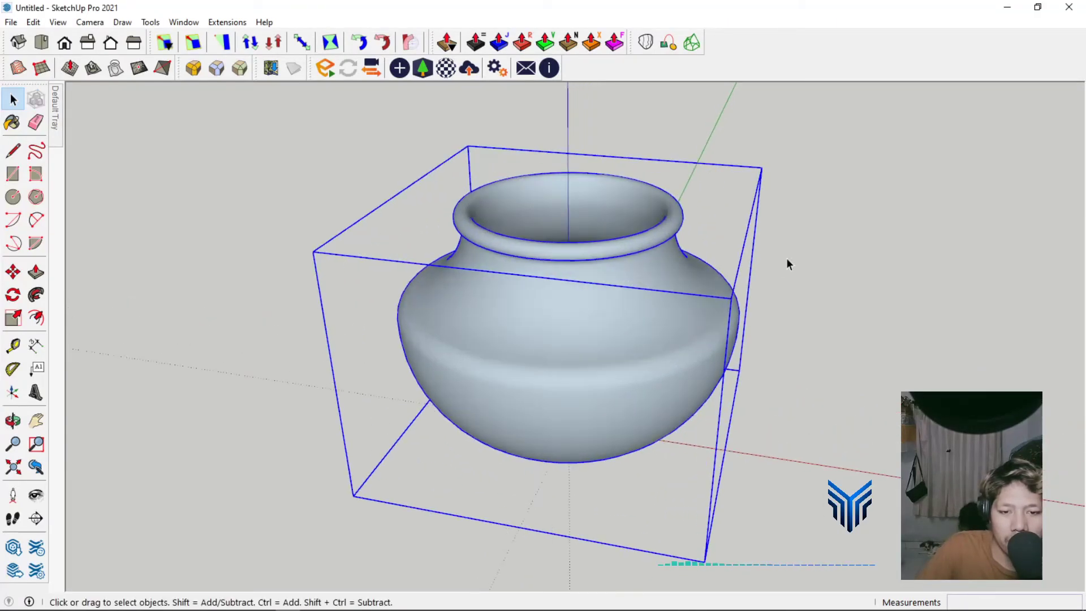
left_click(787, 259)
Orbit and zoom around the finished pot to inspect its sides and opening.
middle_click_drag(634, 362, 585, 368)
scroll(595, 317, "up", 2)
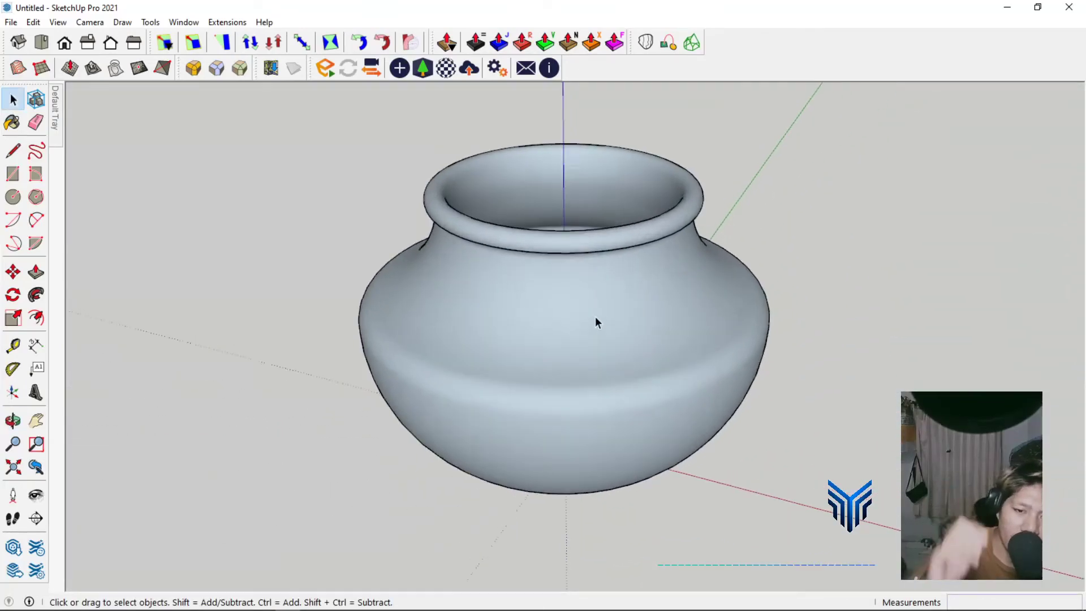
scroll(545, 300, "up", 1)
scroll(553, 320, "down", 3)
scroll(552, 284, "up", 3)
mouse_move(552, 284)
middle_mouse_down()
mouse_move(506, 122)
mouse_move(502, 372)
middle_mouse_up()
scroll(541, 354, "down", 2)
scroll(562, 282, "up", 3)
scroll(562, 276, "down", 2)
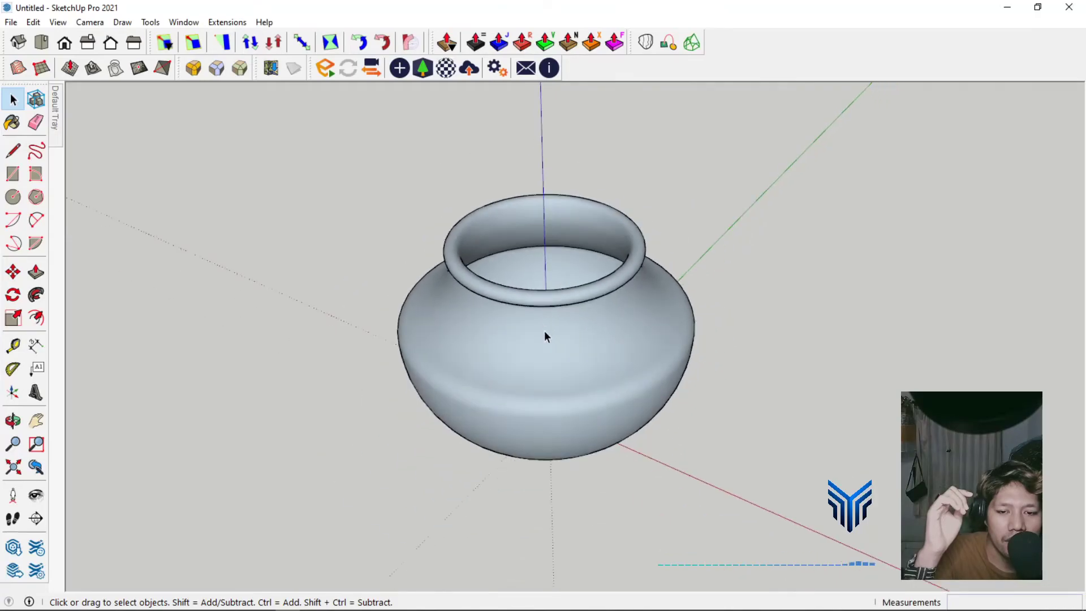
scroll(546, 337, "up", 2)
middle_click_drag(566, 354, 511, 216)
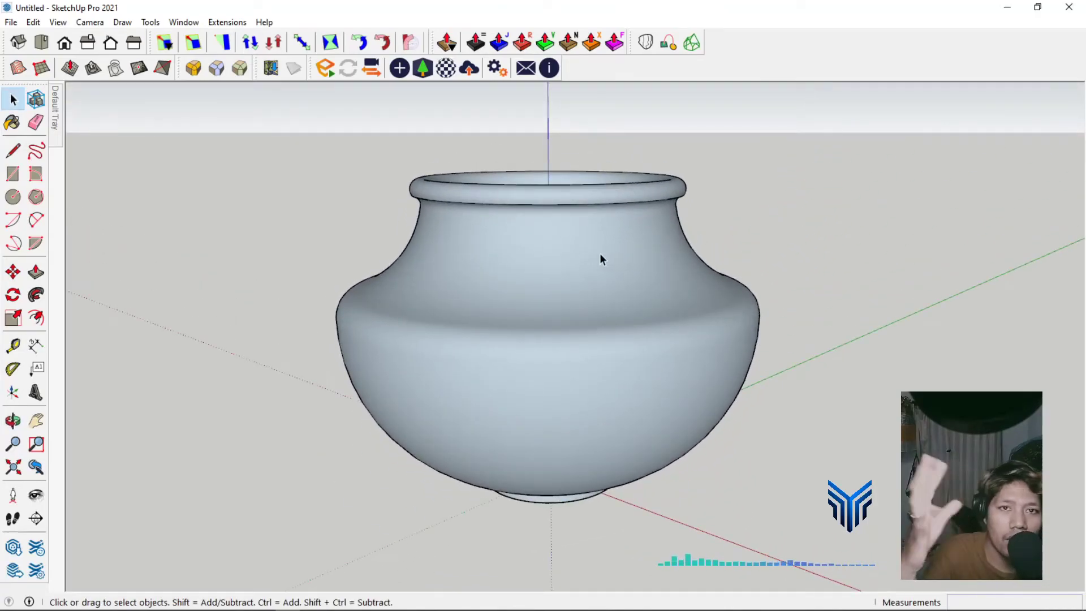
scroll(568, 243, "down", 2)
middle_click_drag(567, 243, 564, 312)
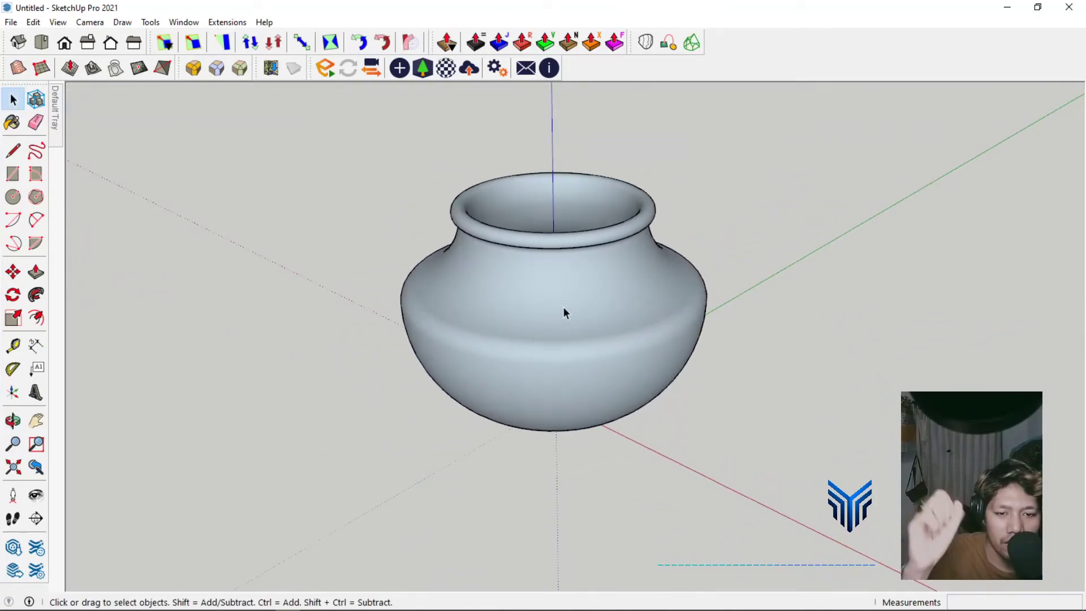